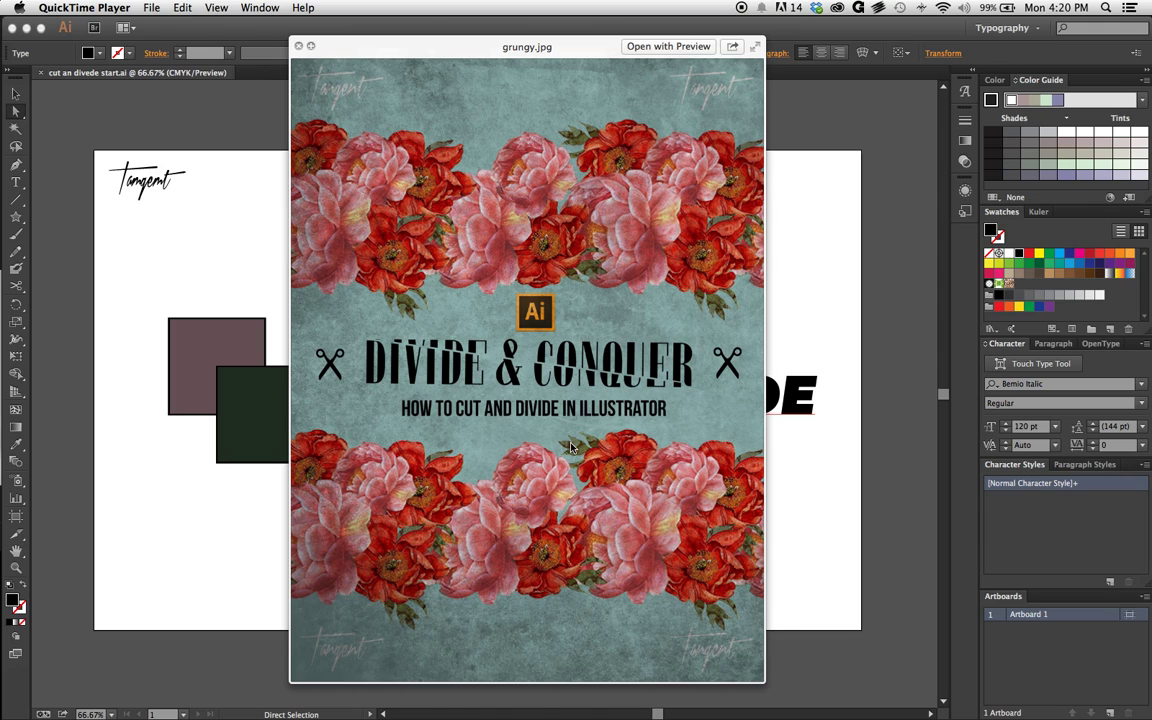
- Close the title preview, bring Illustrator forward, and reposition the Pathfinder panel and cutting tools group
left_click(297, 46)
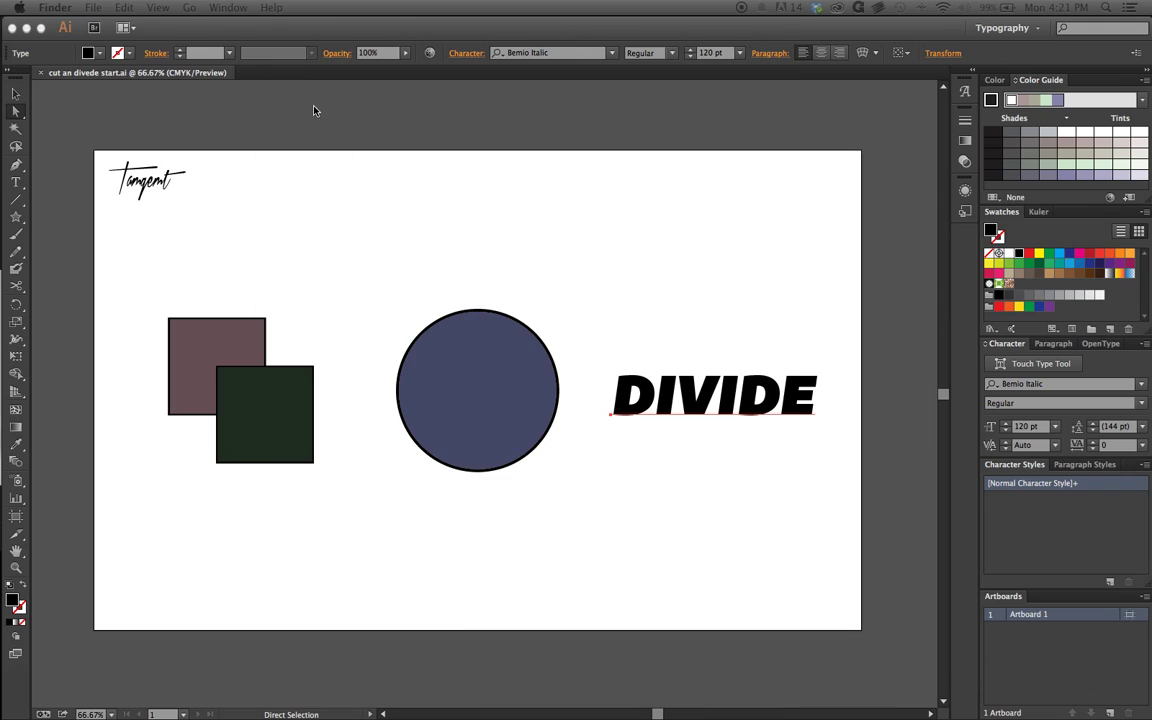
left_click(382, 240)
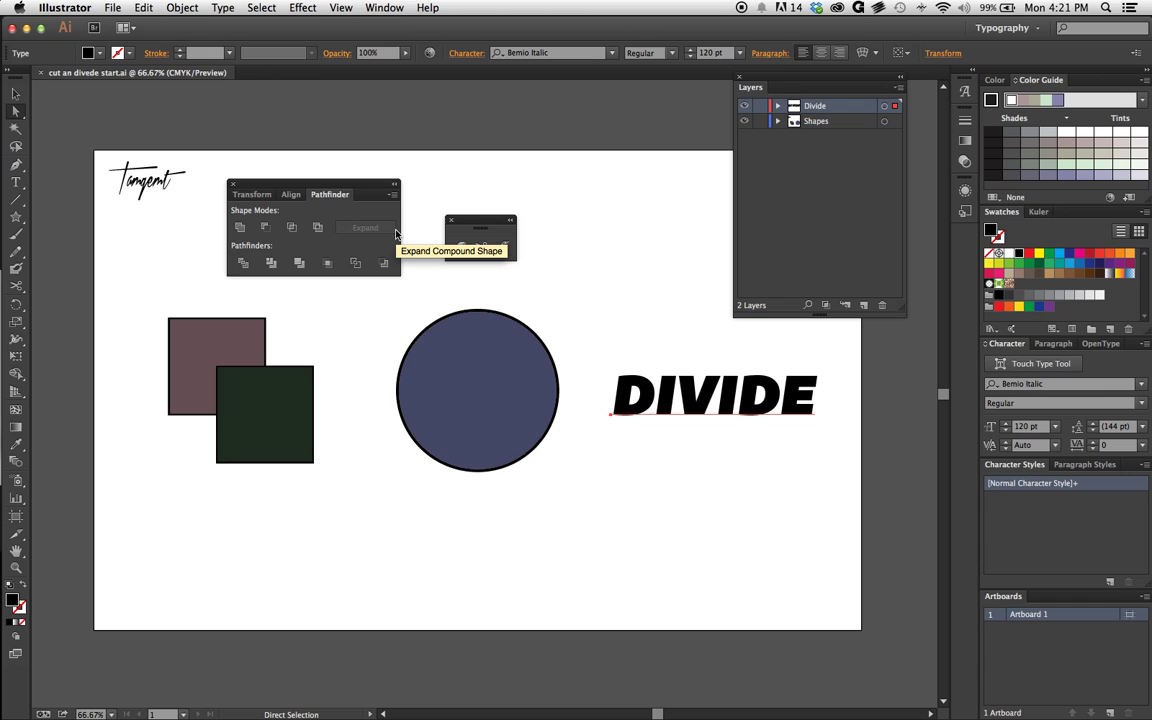
left_click_drag(352, 186, 322, 193)
left_click_drag(484, 224, 484, 215)
- Tear off the eraser, scissors and knife tool group as a floating toolbar beside the Pathfinder panel
key("c")
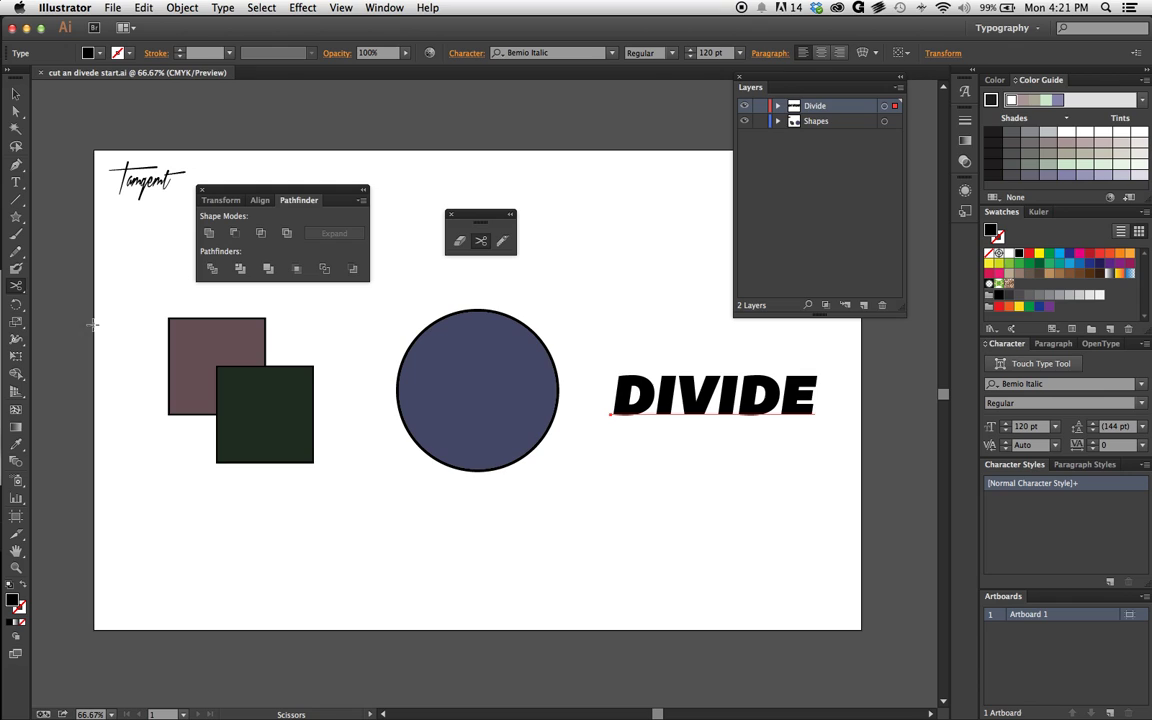
left_click_drag(15, 284, 160, 290)
left_click_drag(67, 301, 489, 255)
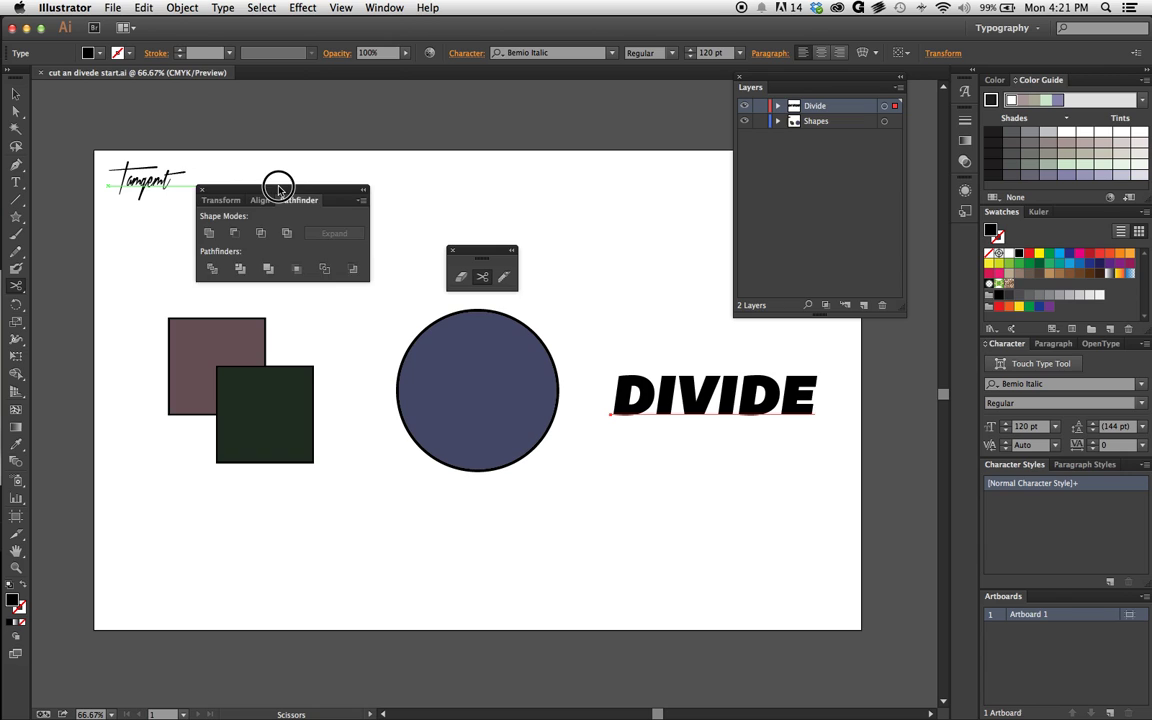
left_click_drag(272, 189, 268, 195)
- Toggle the Pathfinder panel off and back on from the Window menu, then return to the Selection tool
left_click(385, 8)
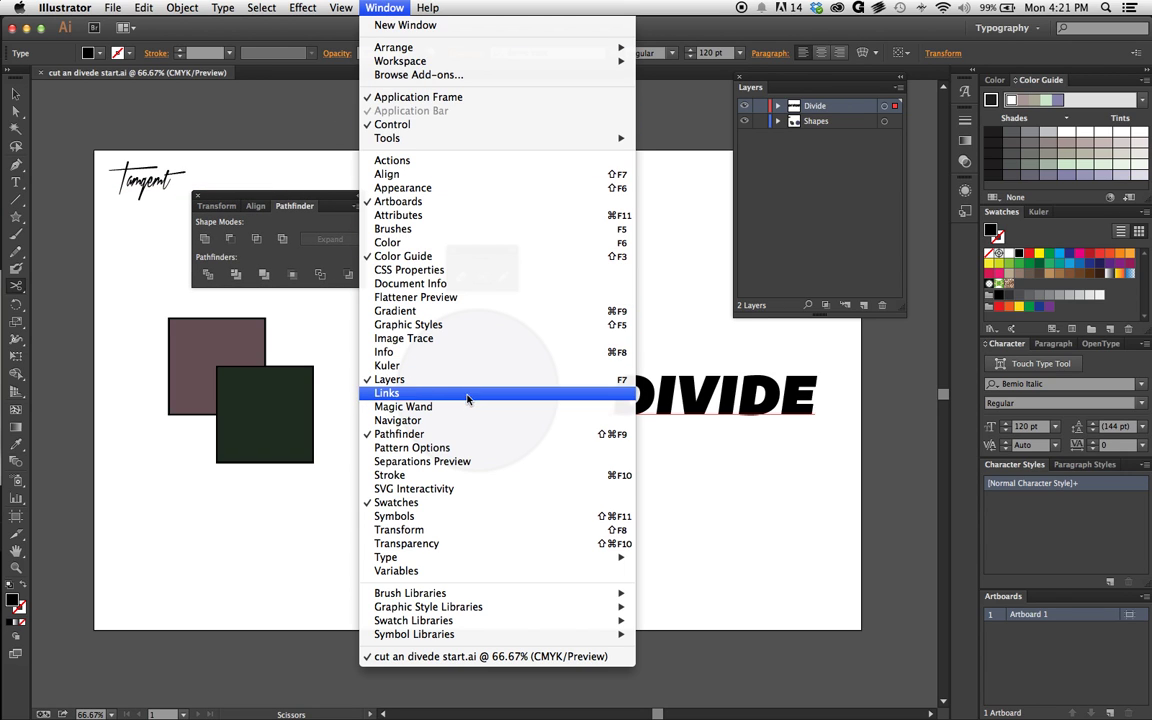
left_click(464, 435)
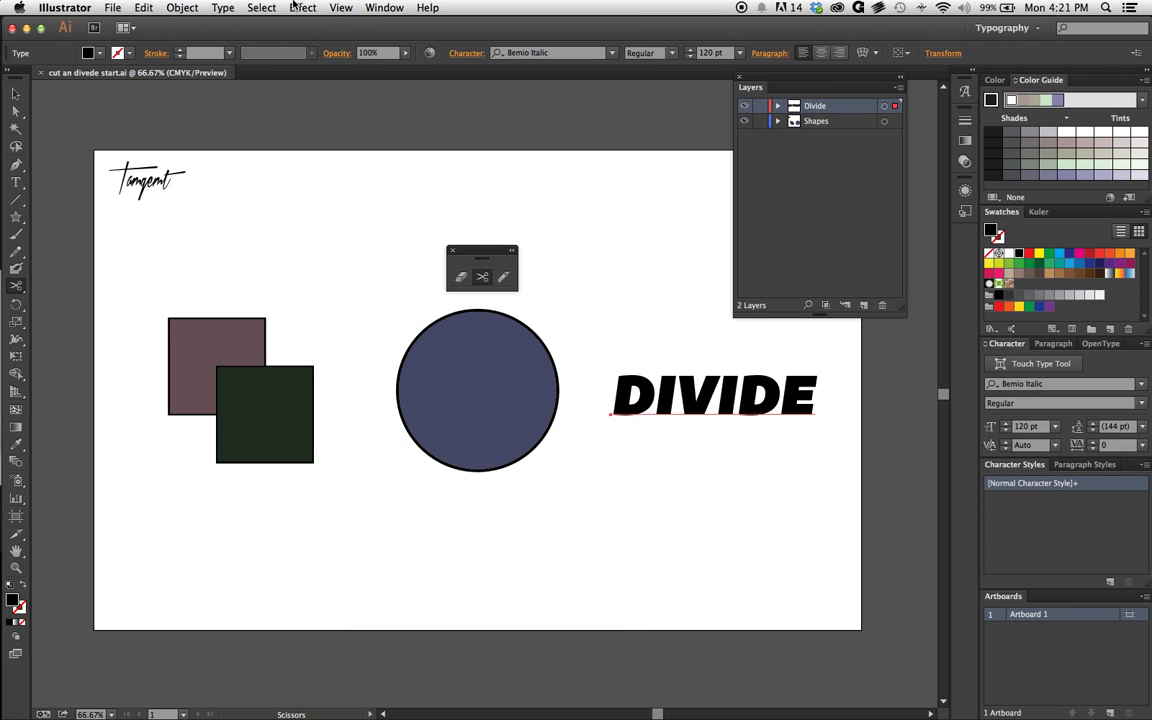
left_click(385, 8)
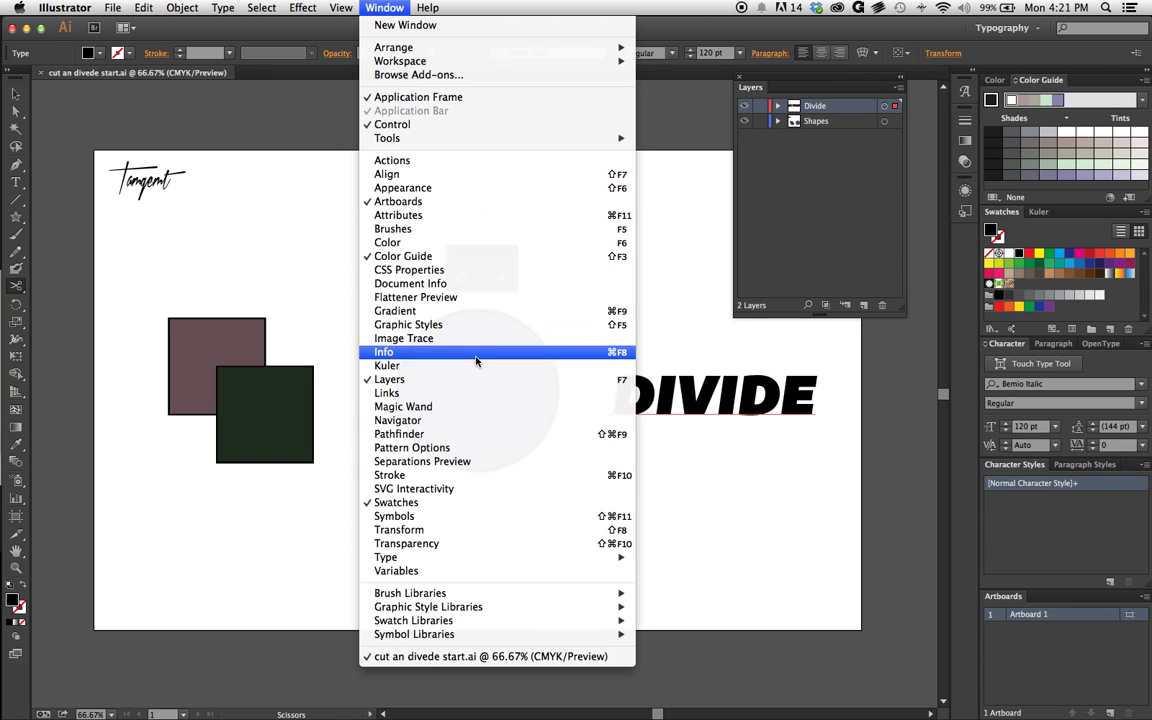
left_click(452, 437)
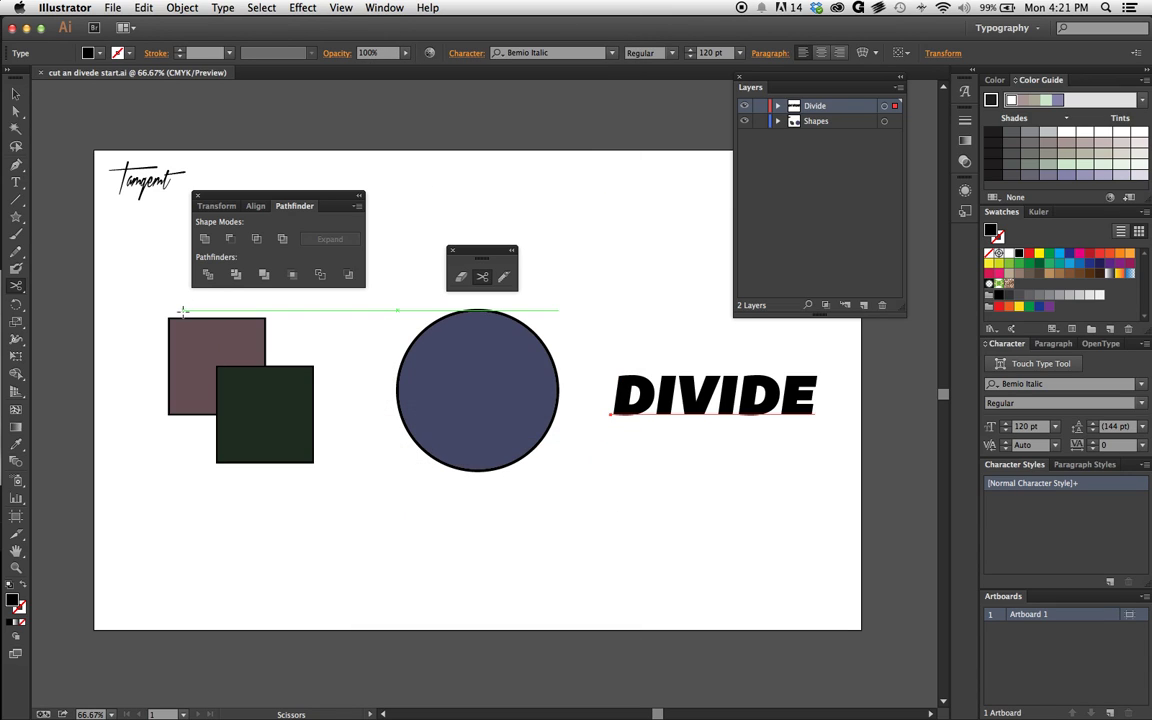
key("v")
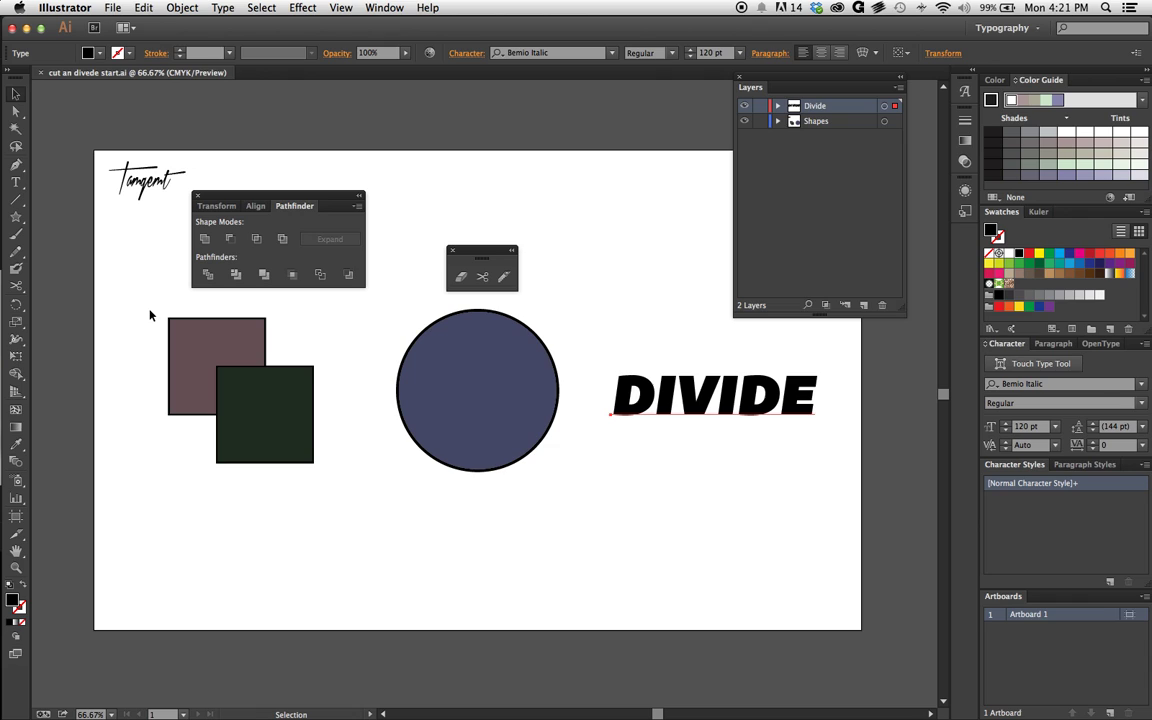
left_click_drag(150, 316, 324, 476)
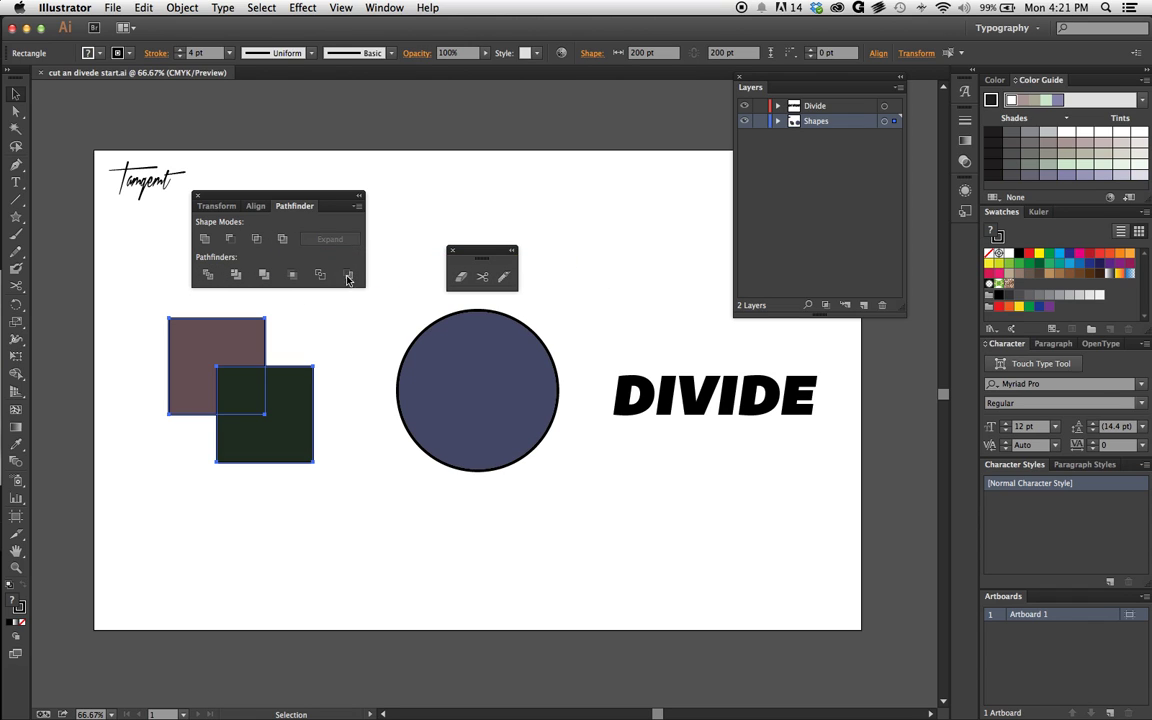
left_click(205, 239)
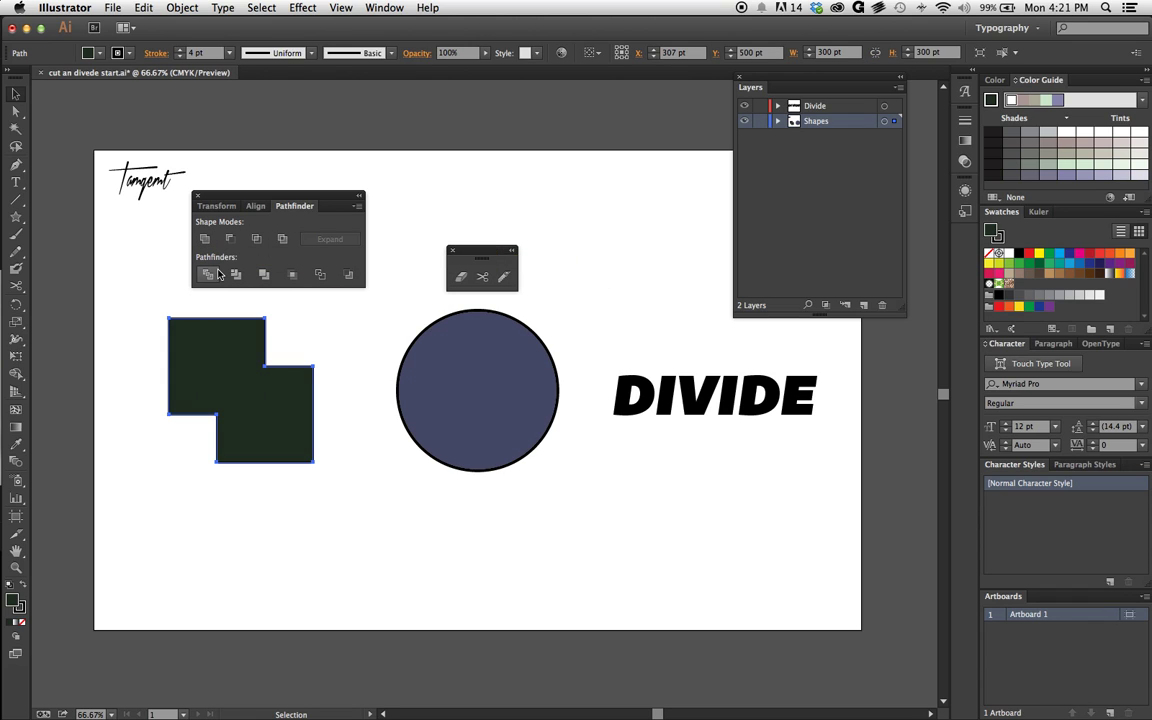
key("super+z")
left_click(229, 240)
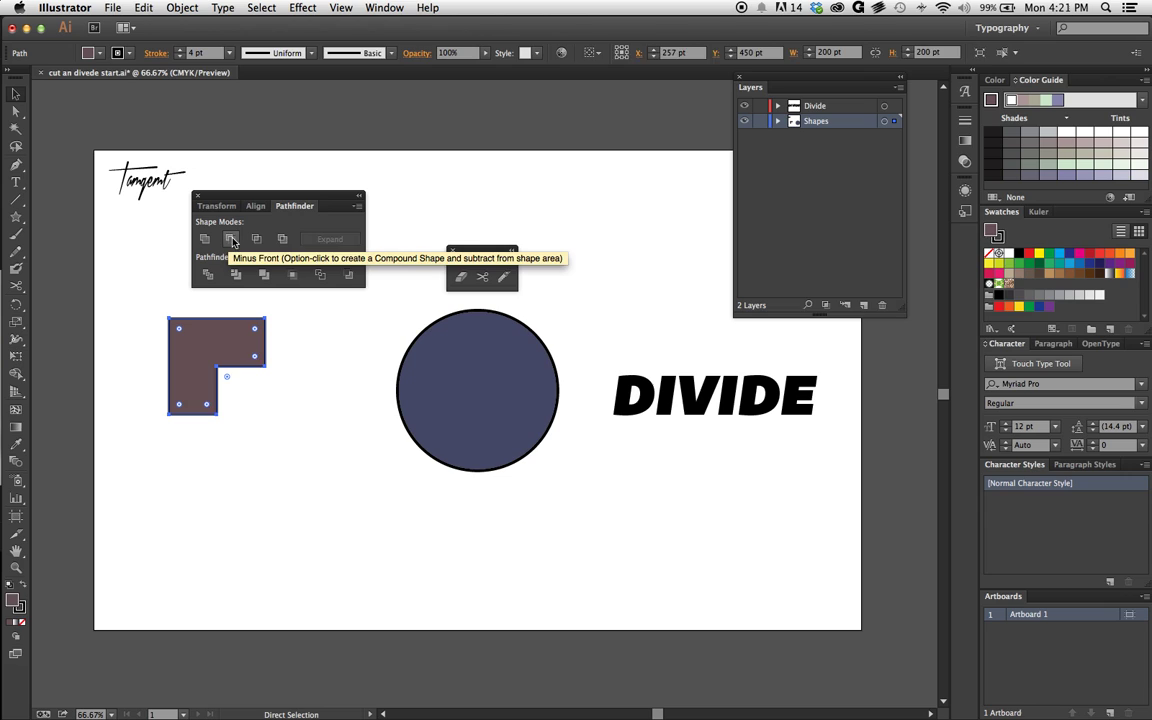
key("super+z")
left_click(256, 240)
key("super+z")
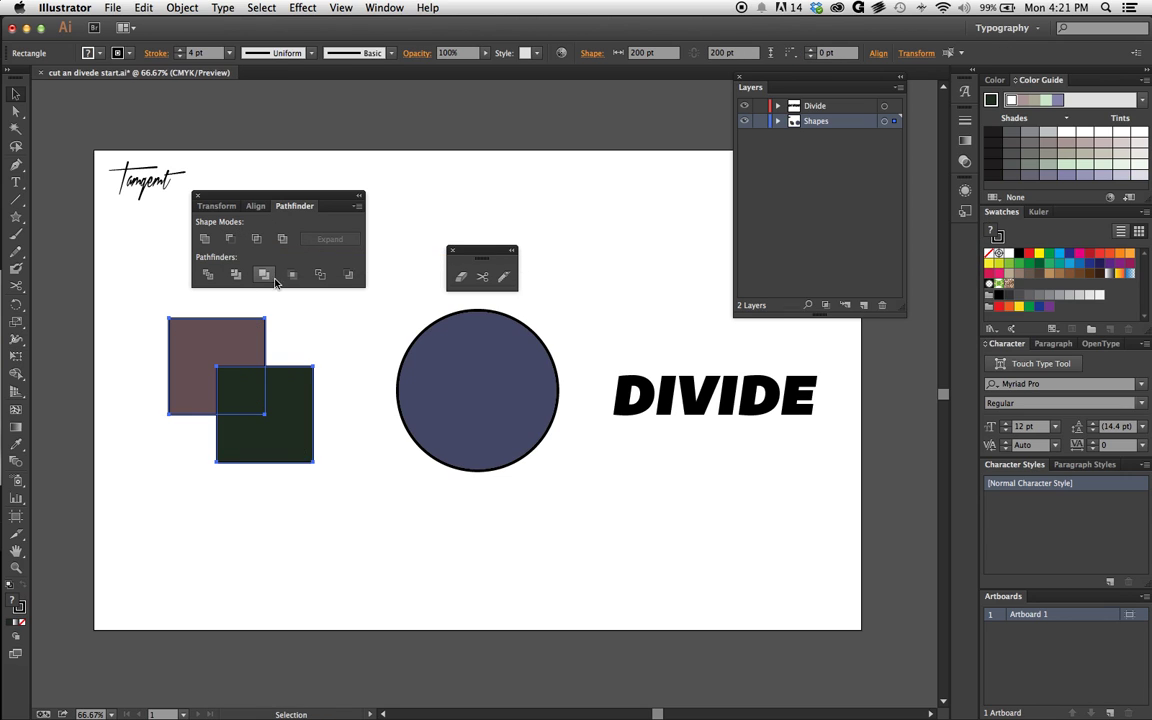
left_click(282, 240)
key("super+z")
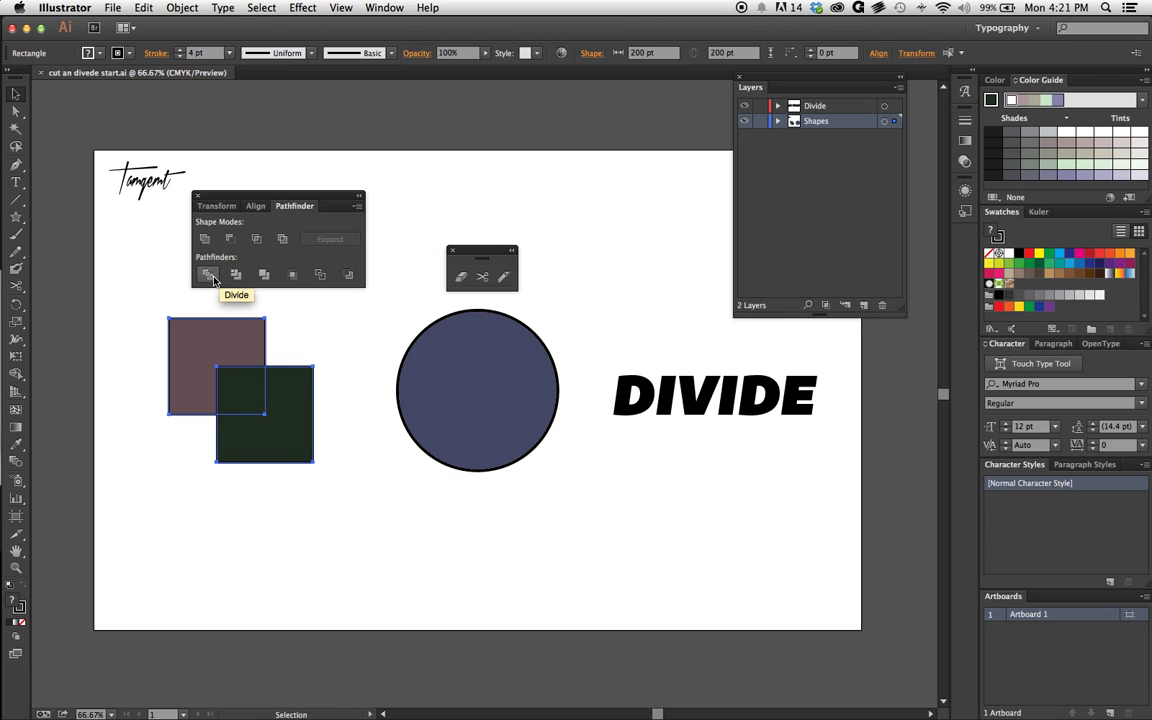
key("a")
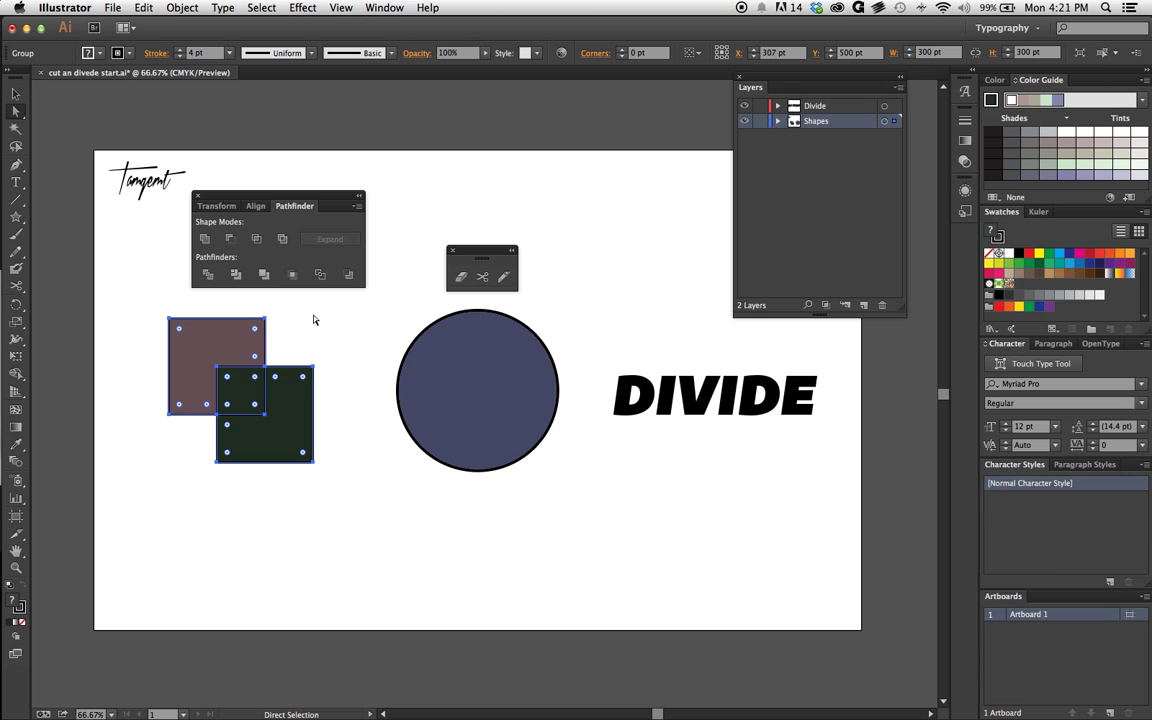
left_click(303, 342)
left_click_drag(249, 386, 340, 330)
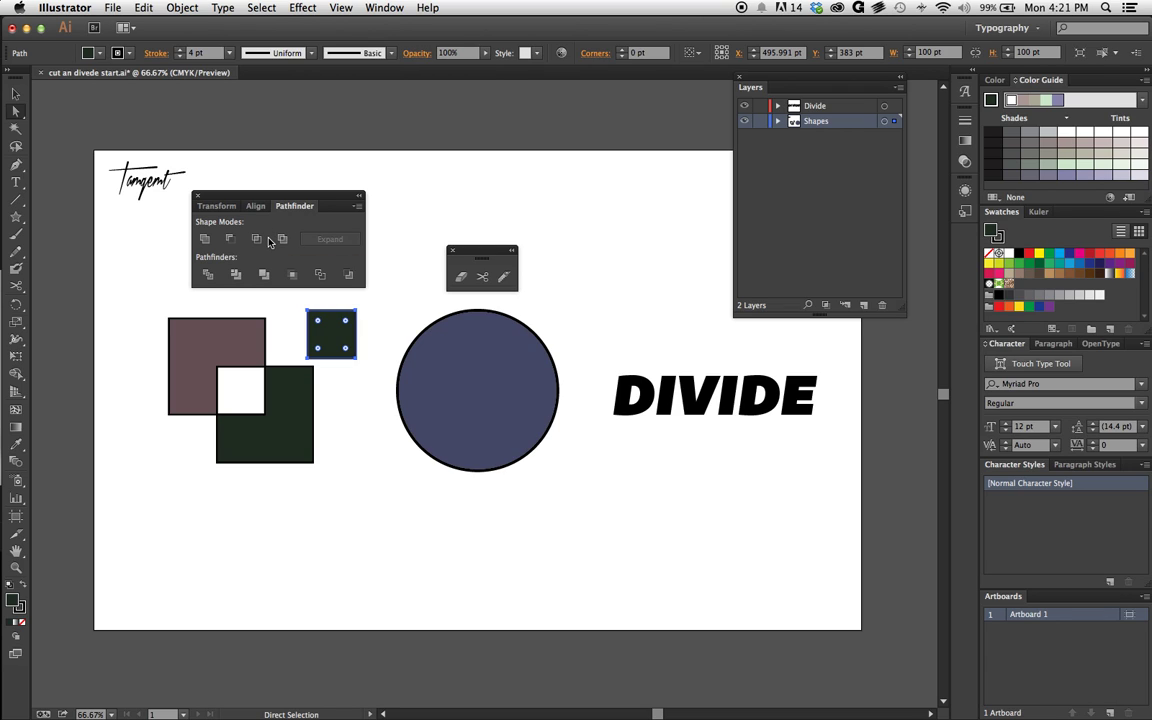
key("super+z")
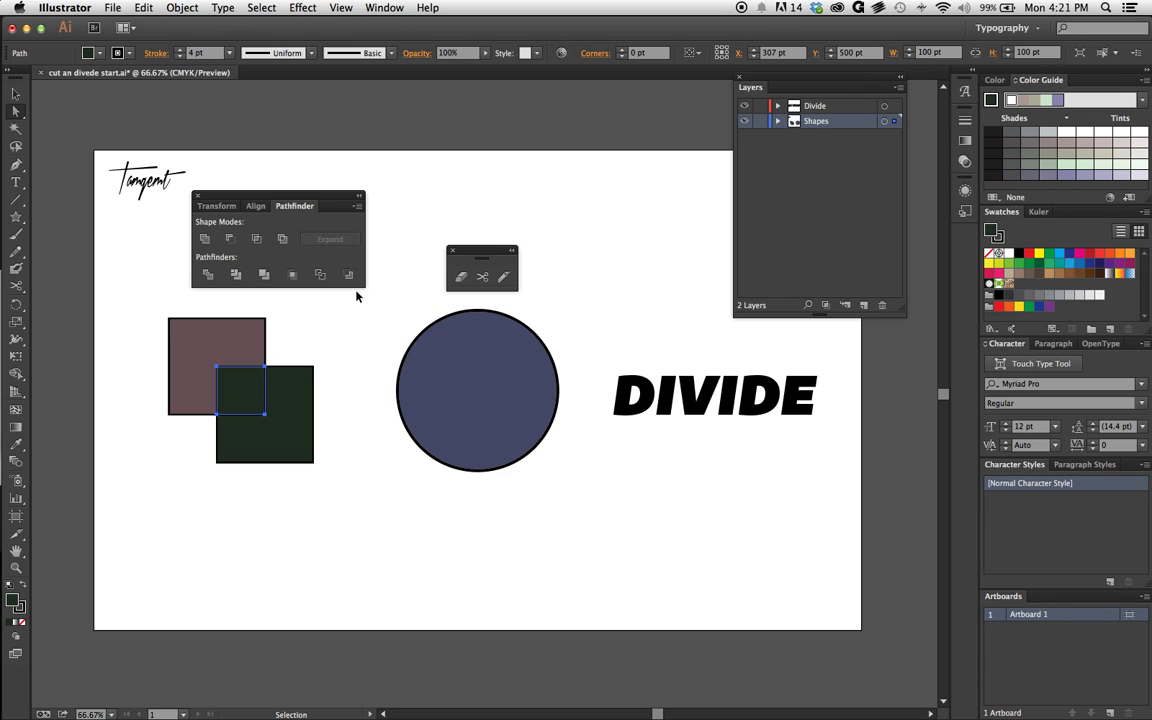
left_click_drag(284, 288, 150, 418)
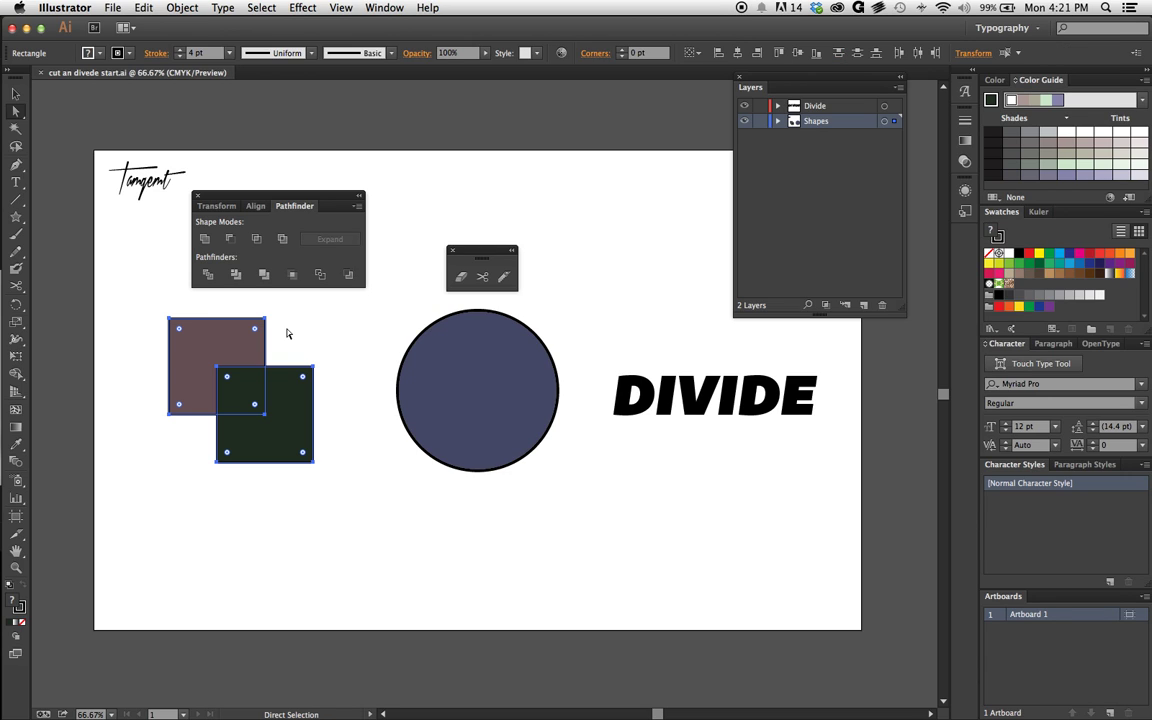
left_click(346, 275)
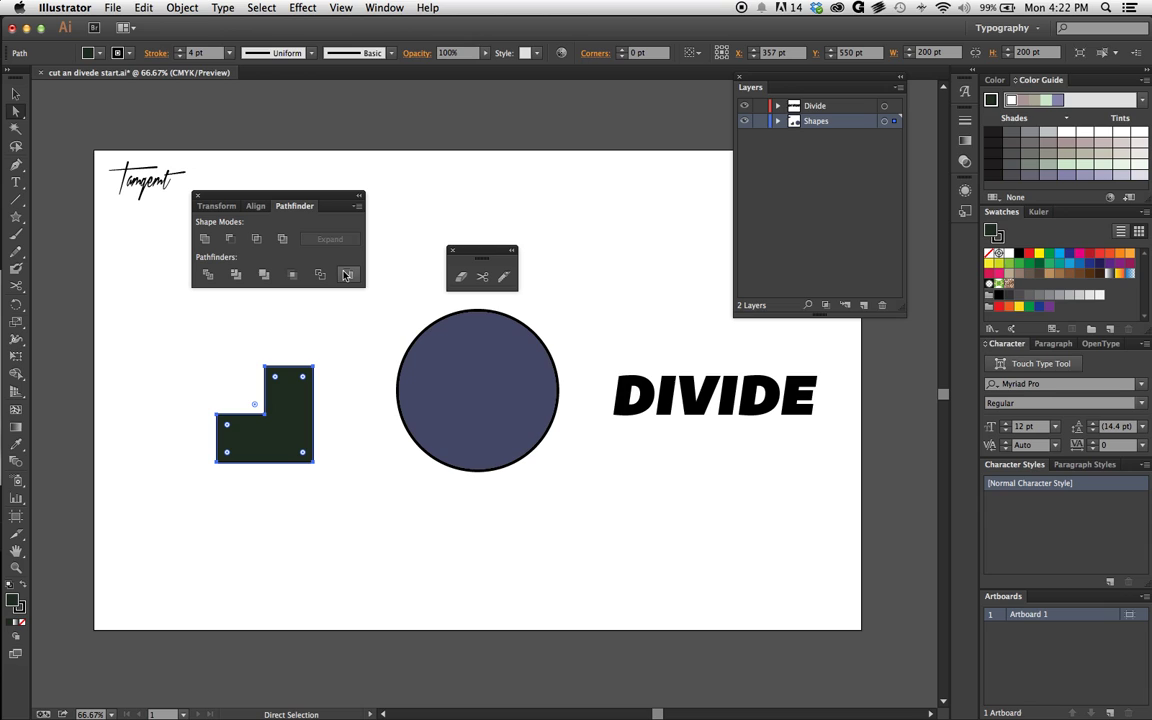
key("super+z")
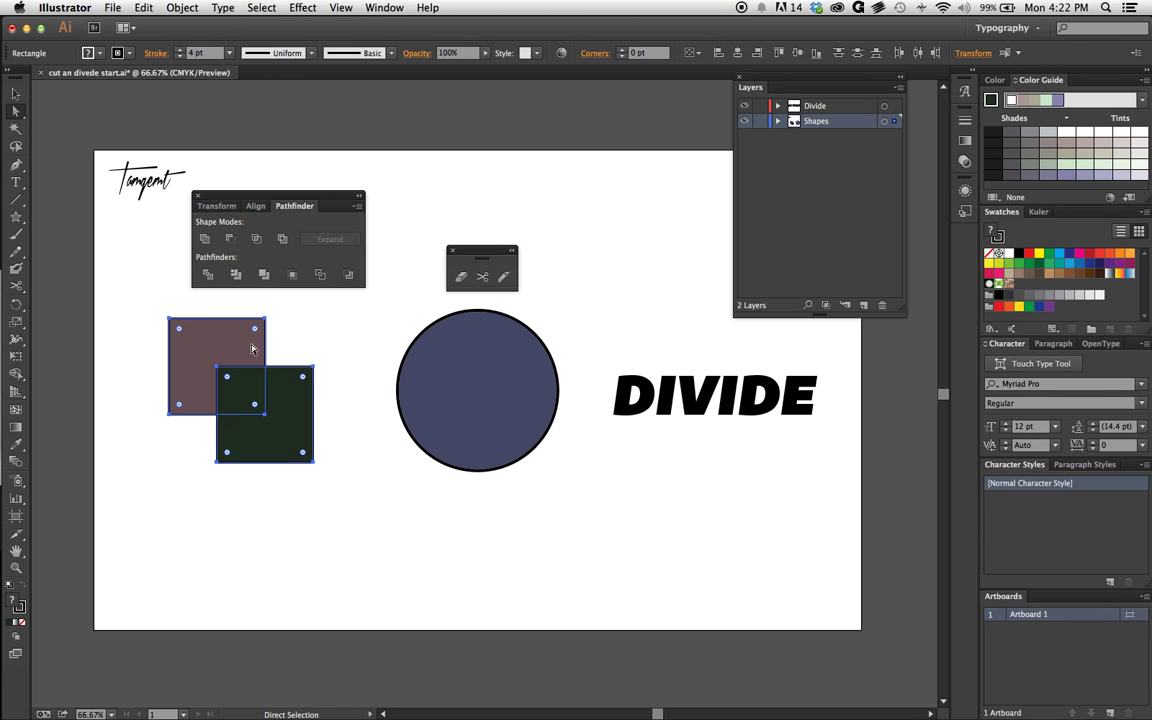
key("v")
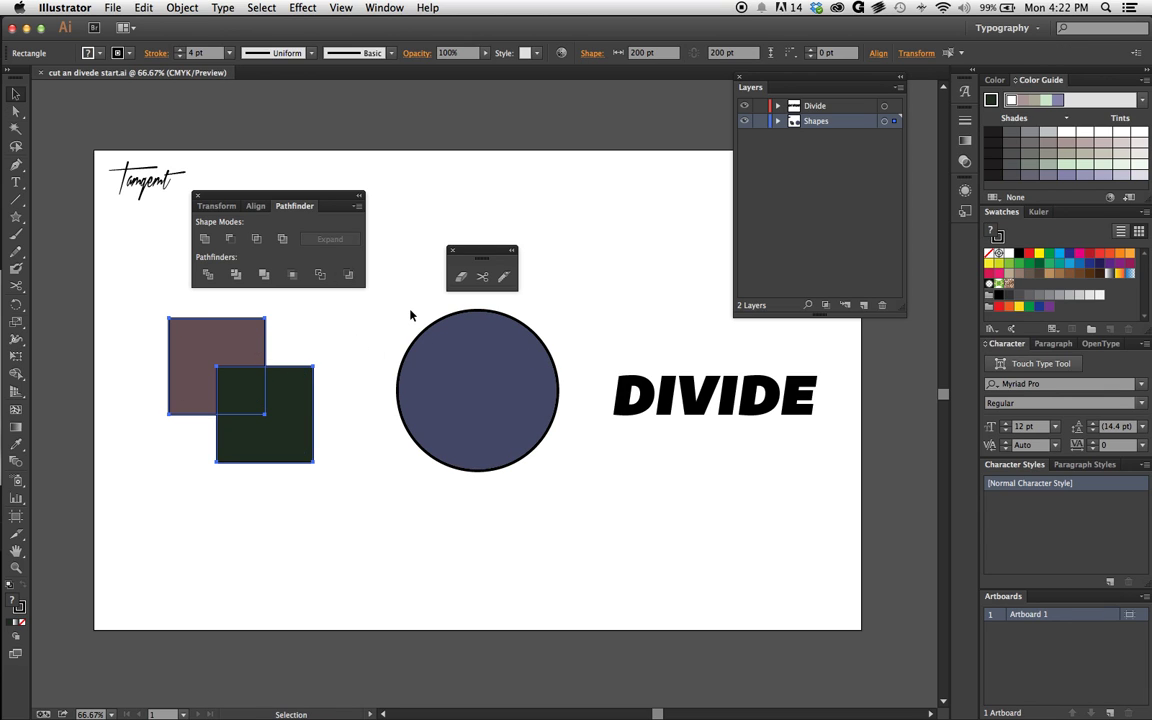
- Select the circle and cut it with Scissors at its top and bottom points
left_click_drag(410, 314, 589, 509)
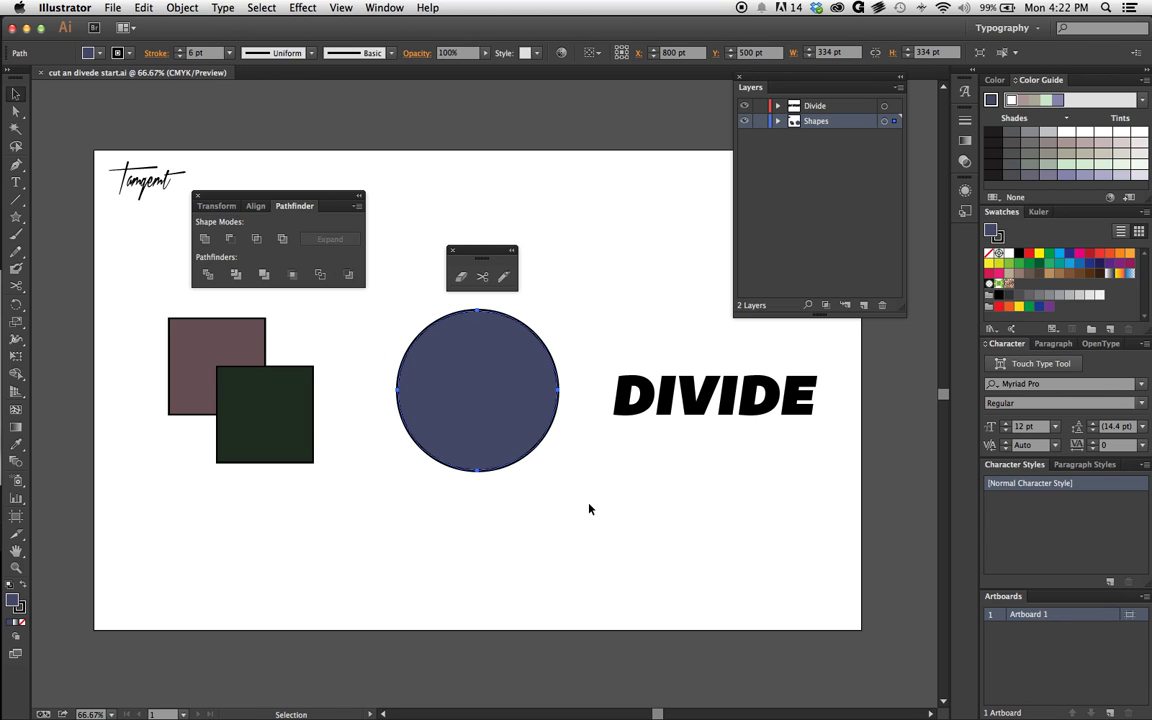
left_click(477, 284)
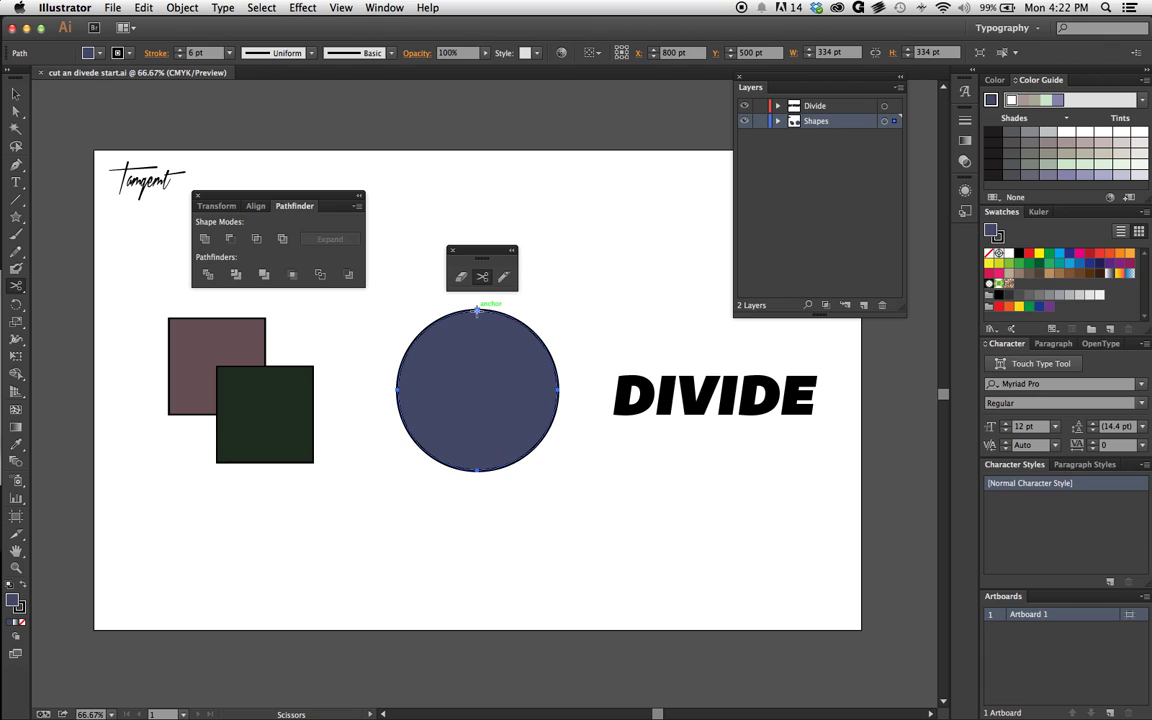
left_click(477, 311)
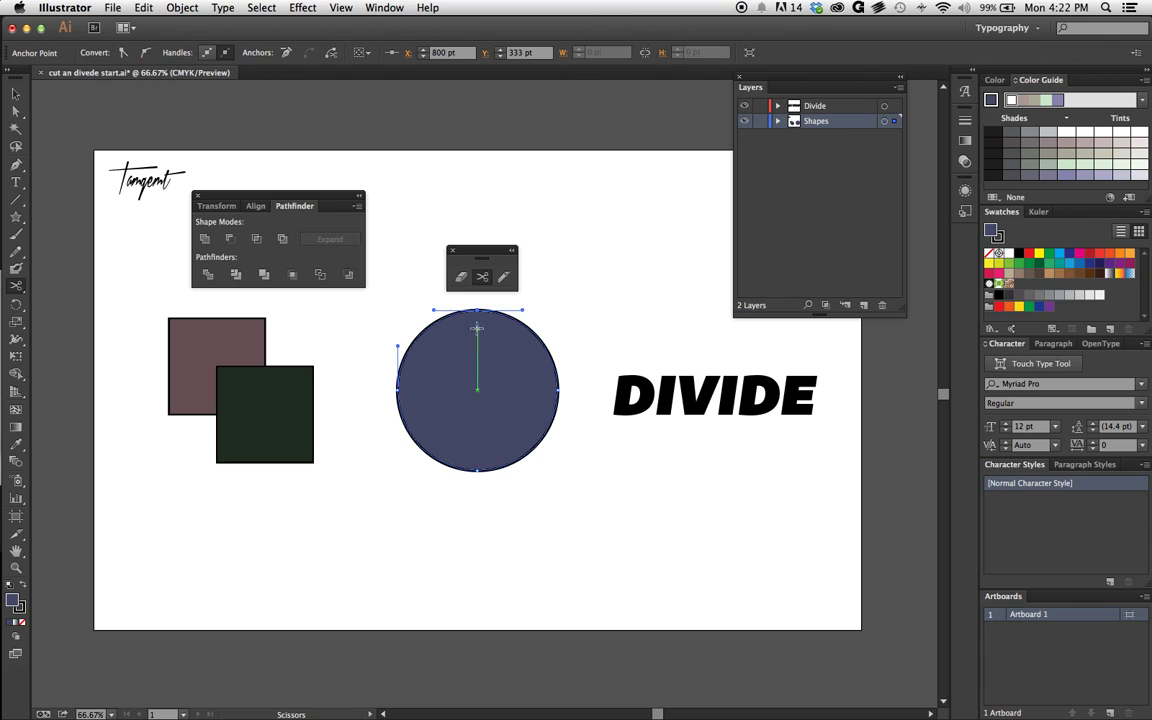
left_click(476, 470)
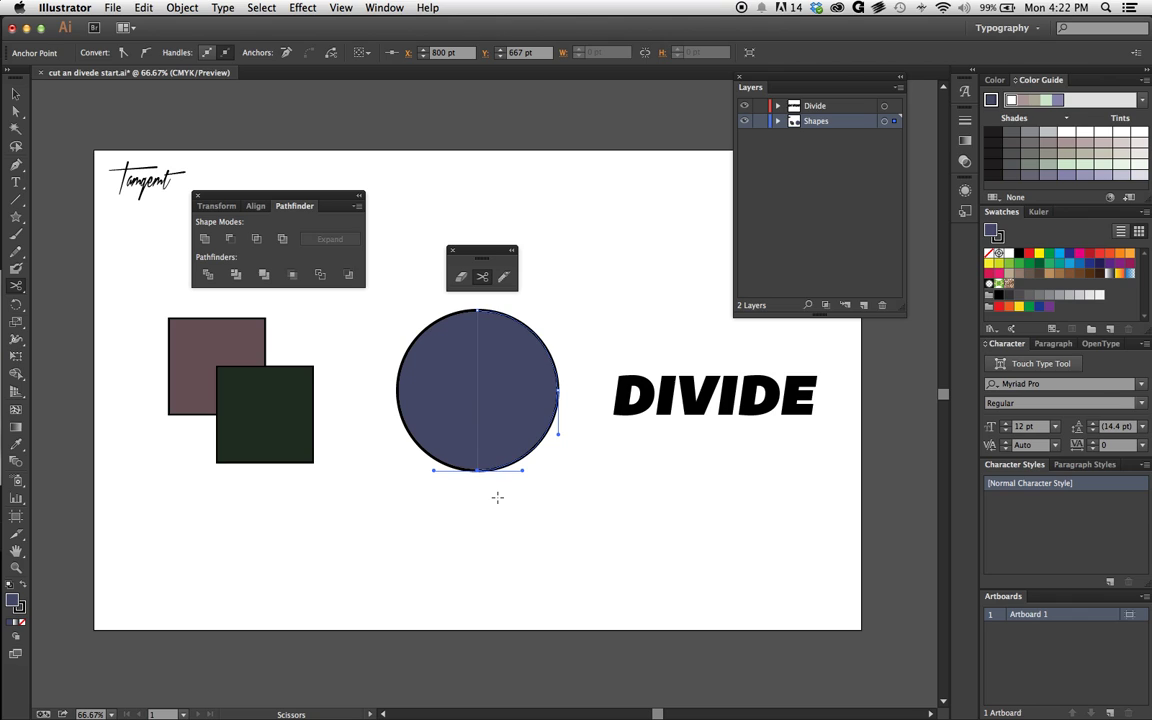
- Delete the circle's right half and join the left half's open ends with Ctrl+J
key("Delete")
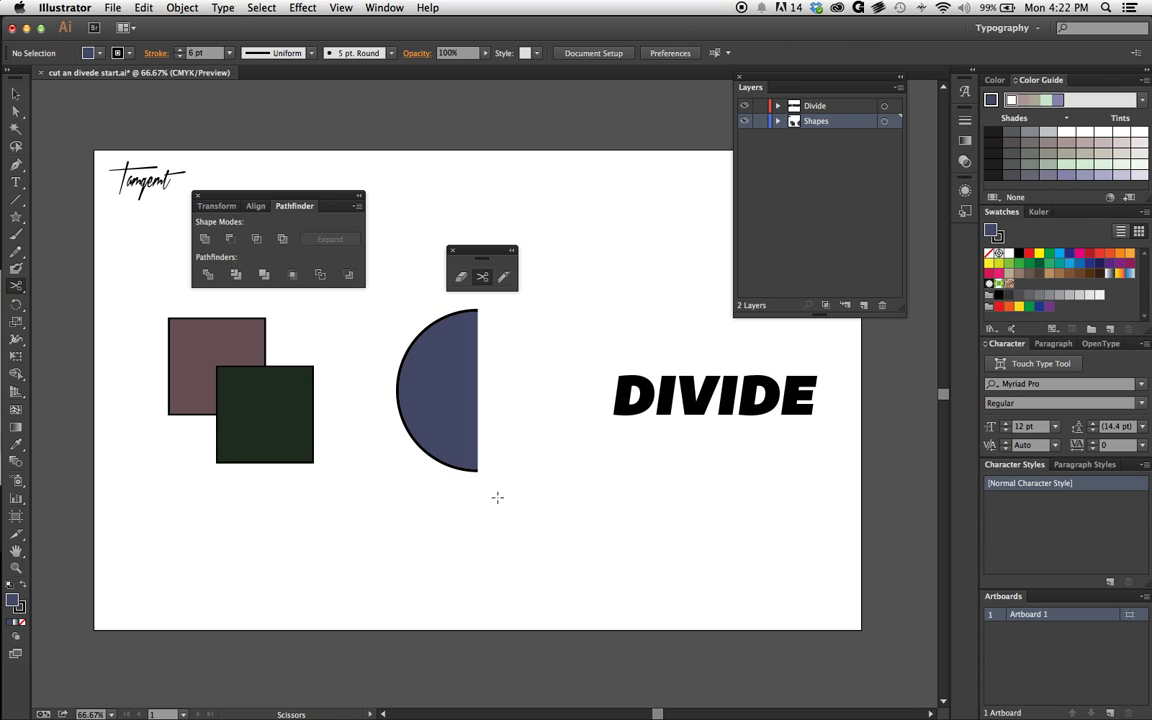
key("v")
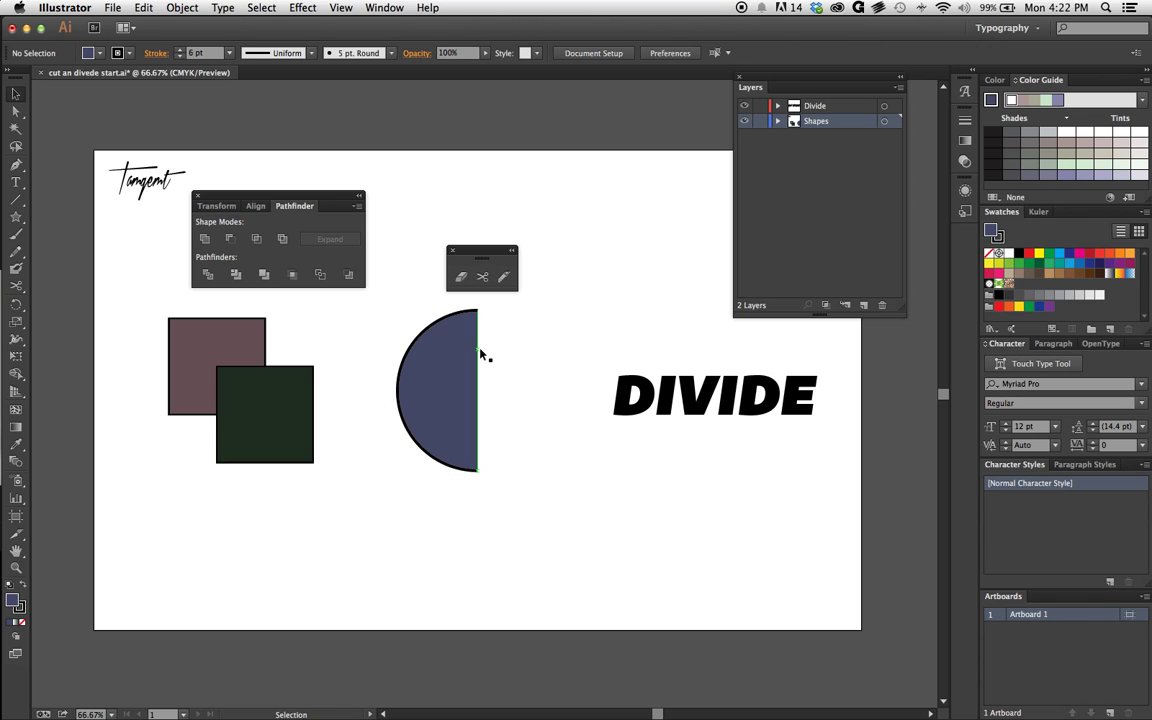
left_click_drag(425, 308, 527, 530)
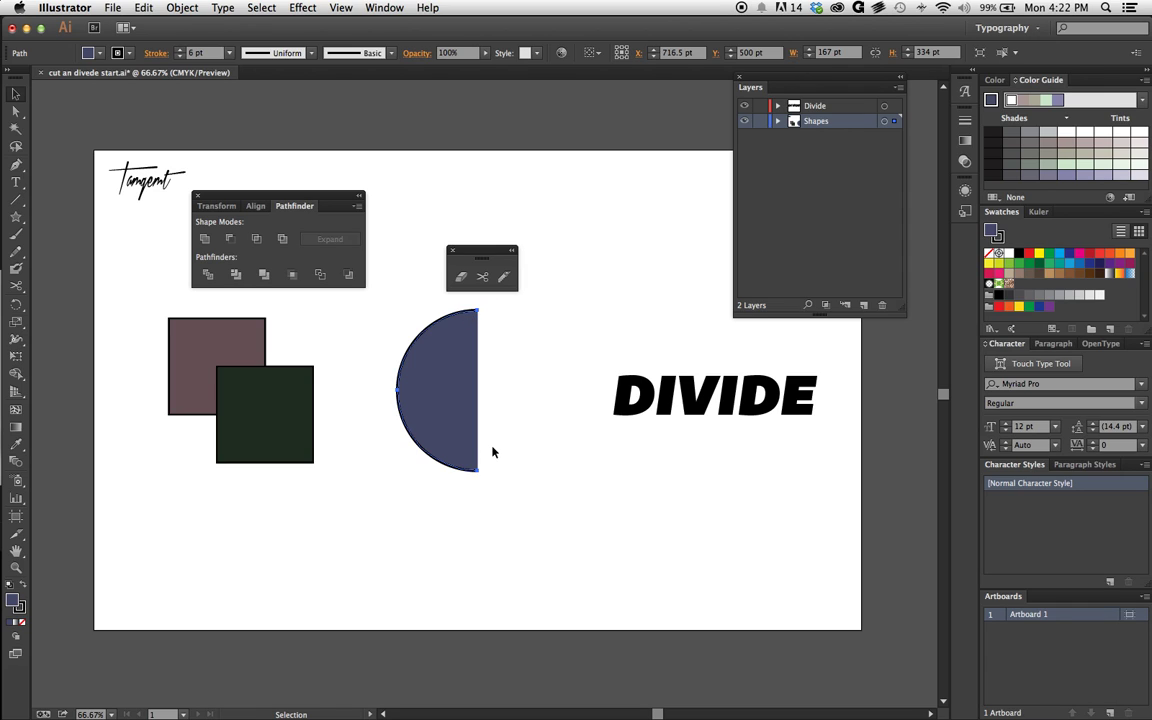
key("ctrl+j")
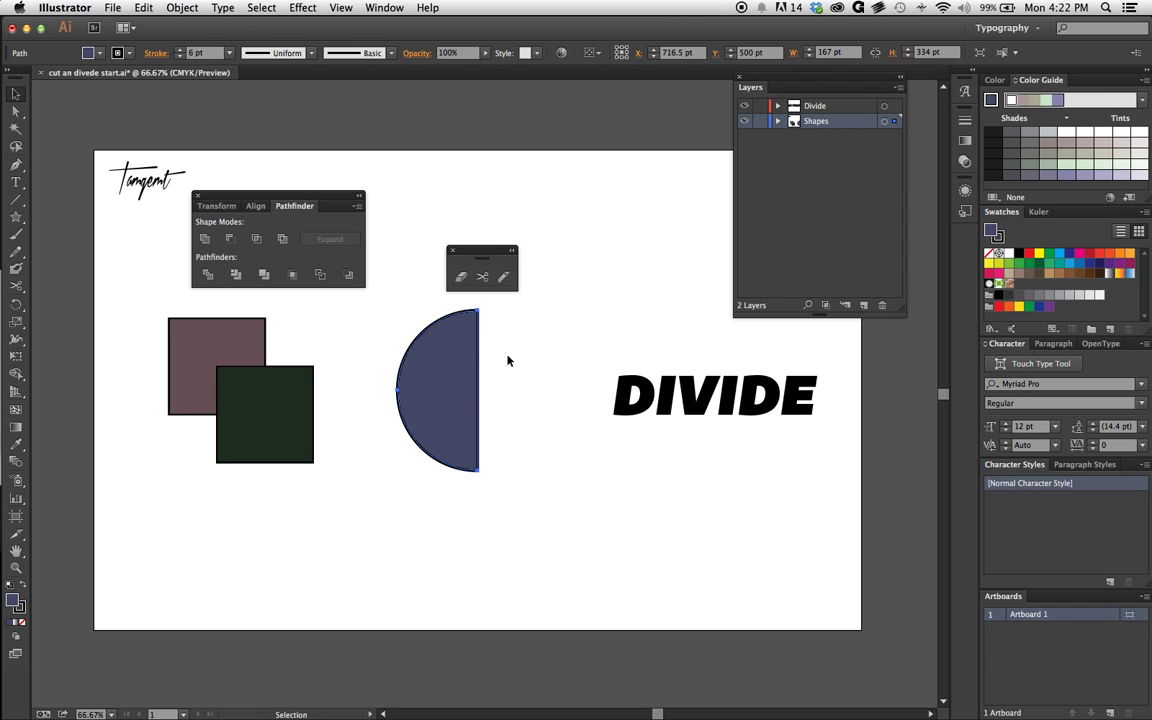
double_click(460, 278)
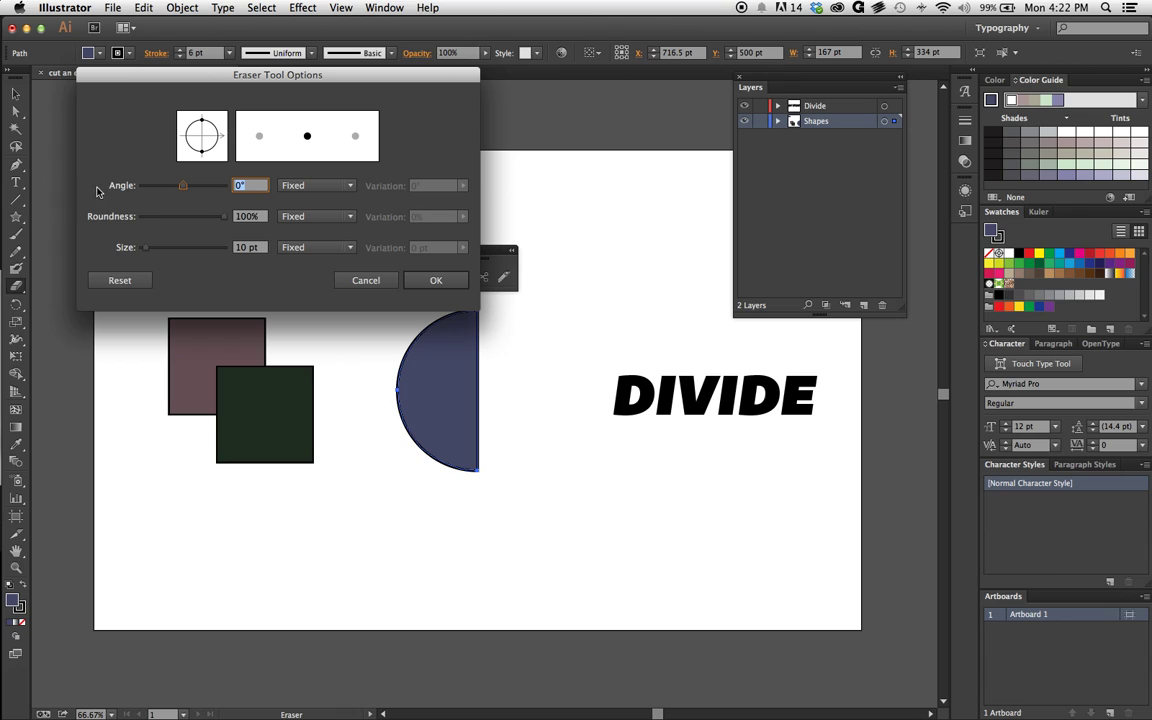
left_click(128, 282)
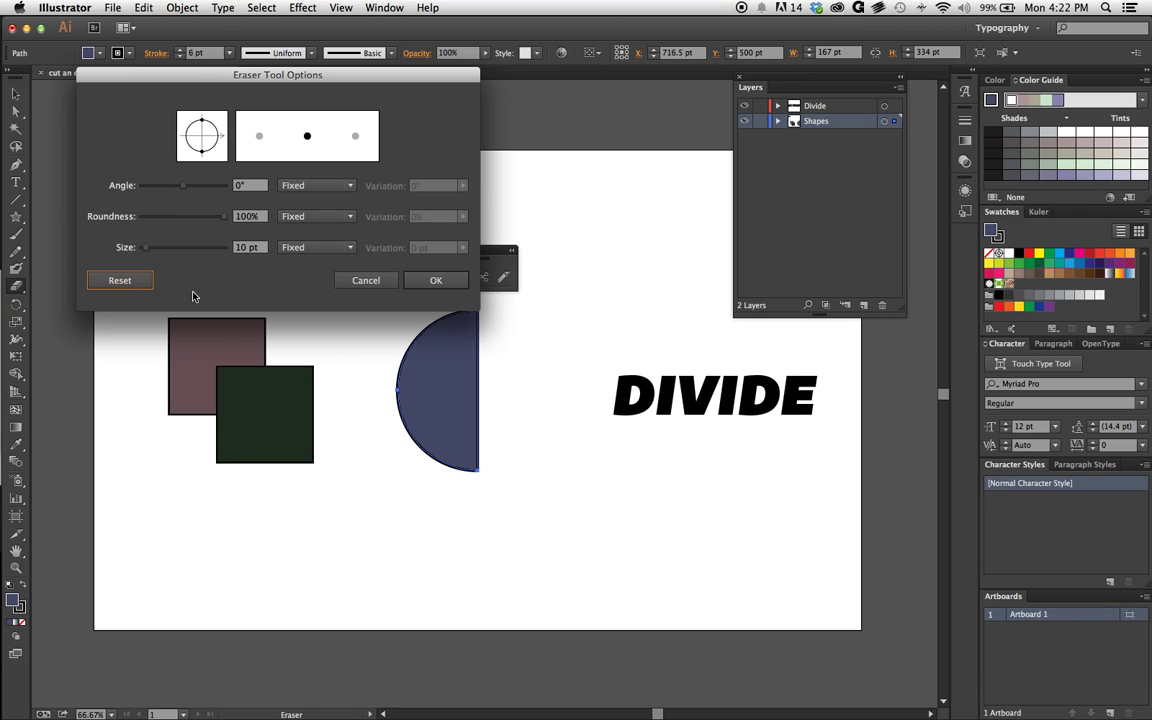
left_click_drag(147, 248, 159, 247)
left_click(221, 218)
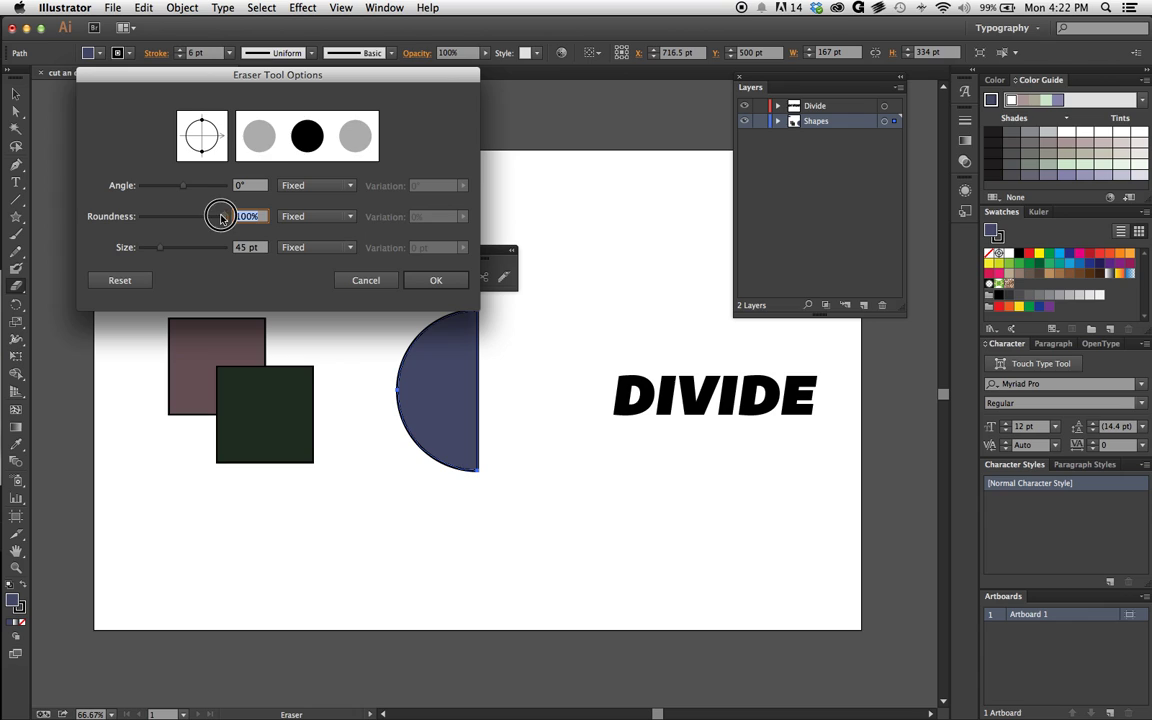
left_click_drag(221, 218, 197, 185)
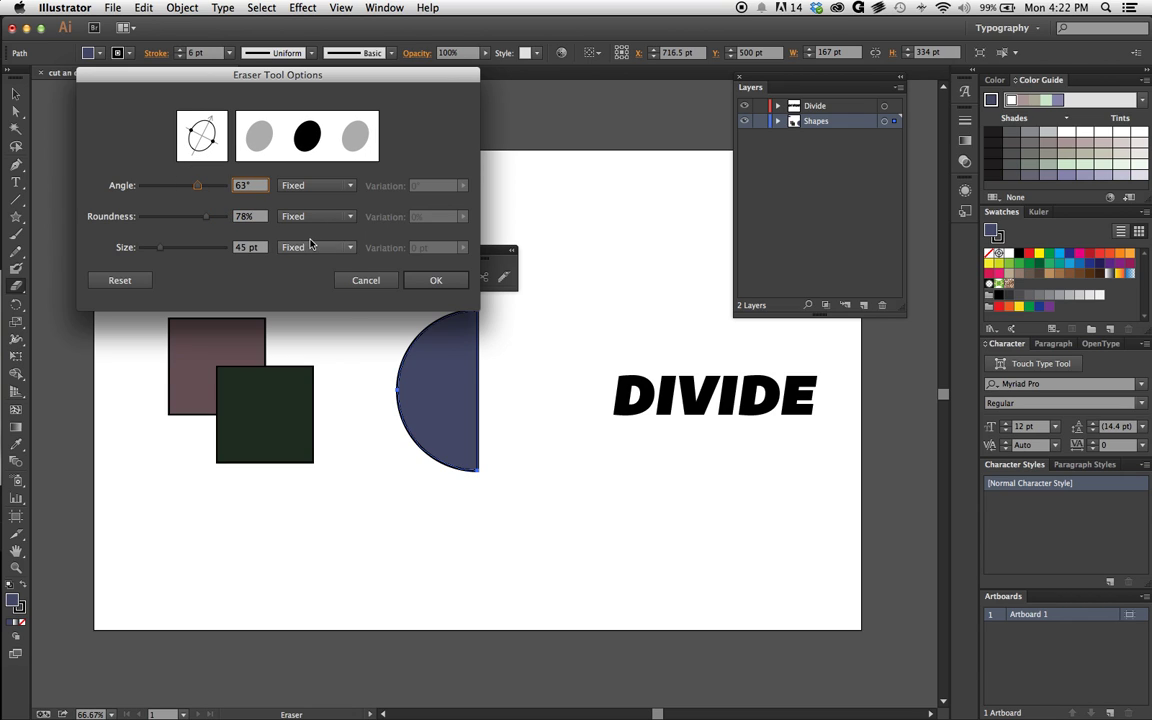
left_click(310, 246)
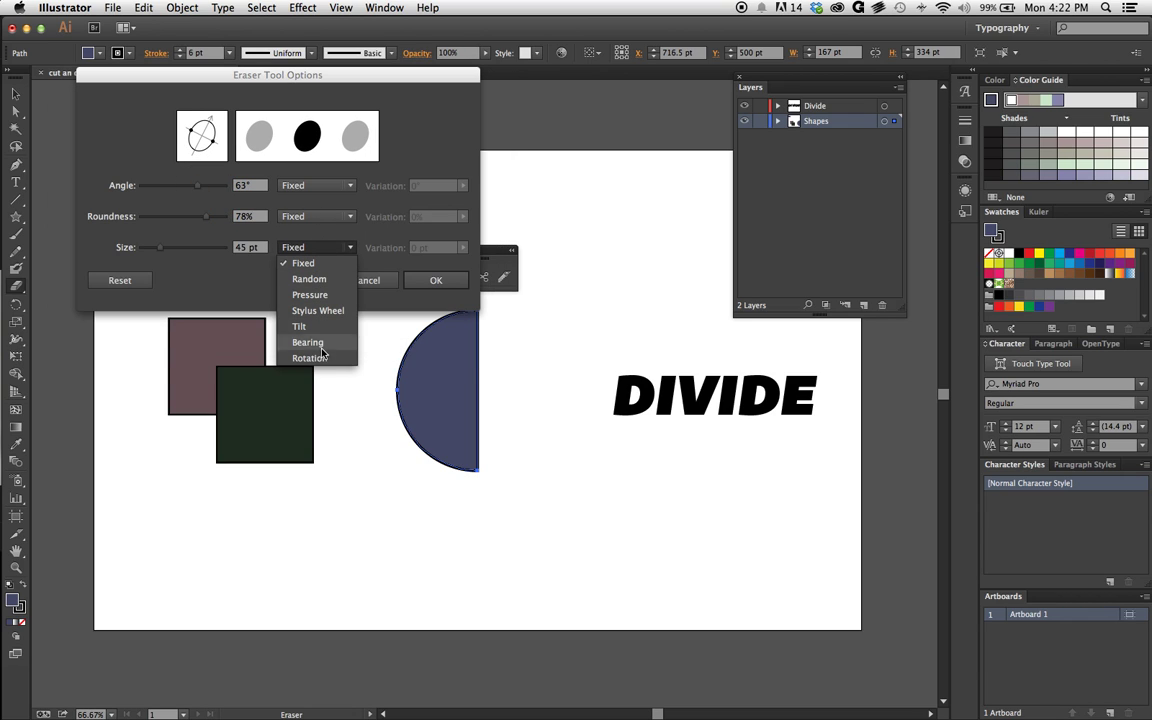
left_click(312, 280)
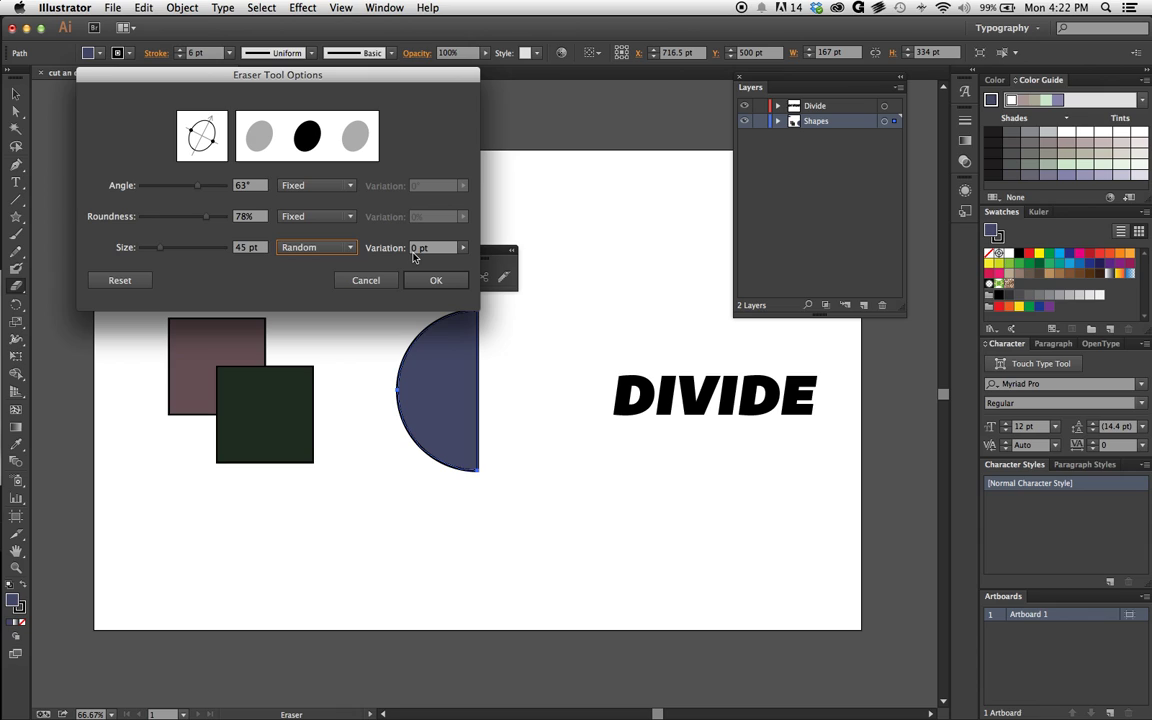
left_click(414, 250)
type("20")
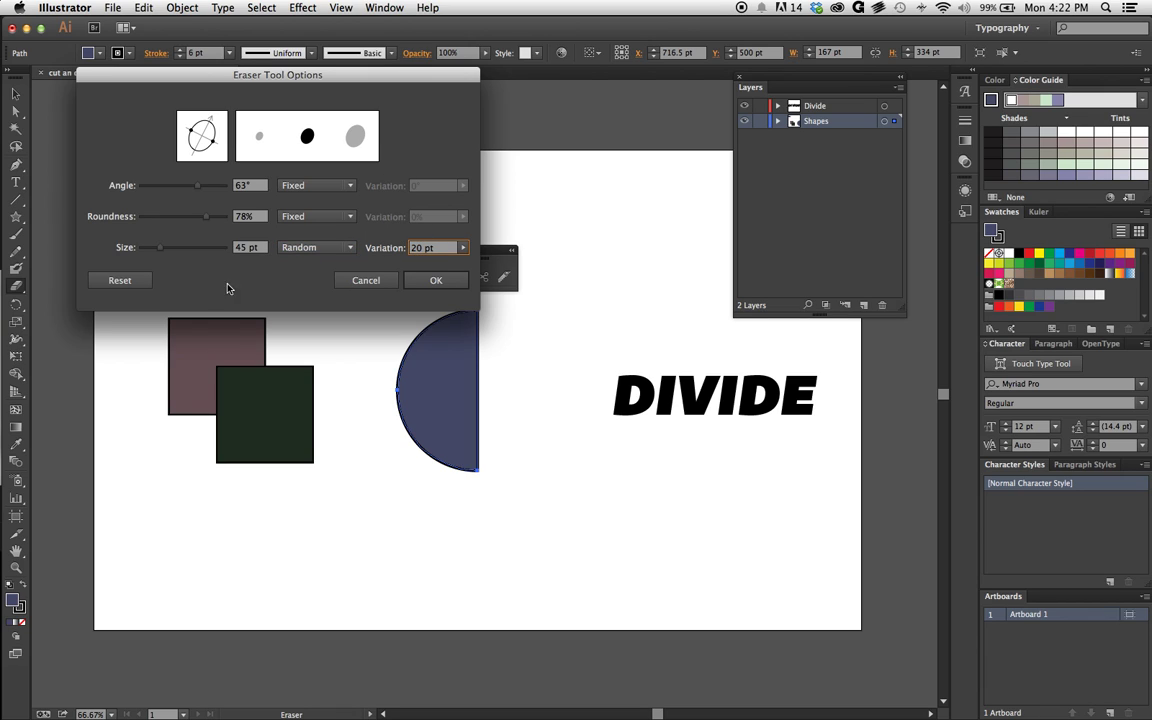
left_click(122, 283)
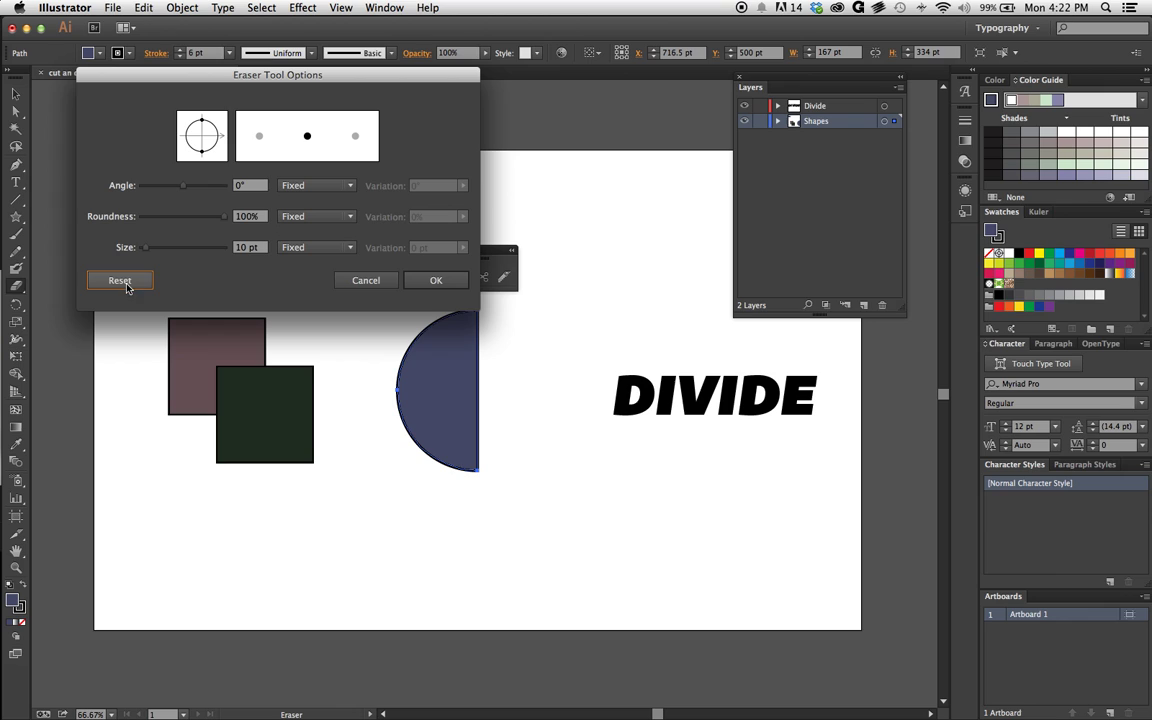
left_click(436, 279)
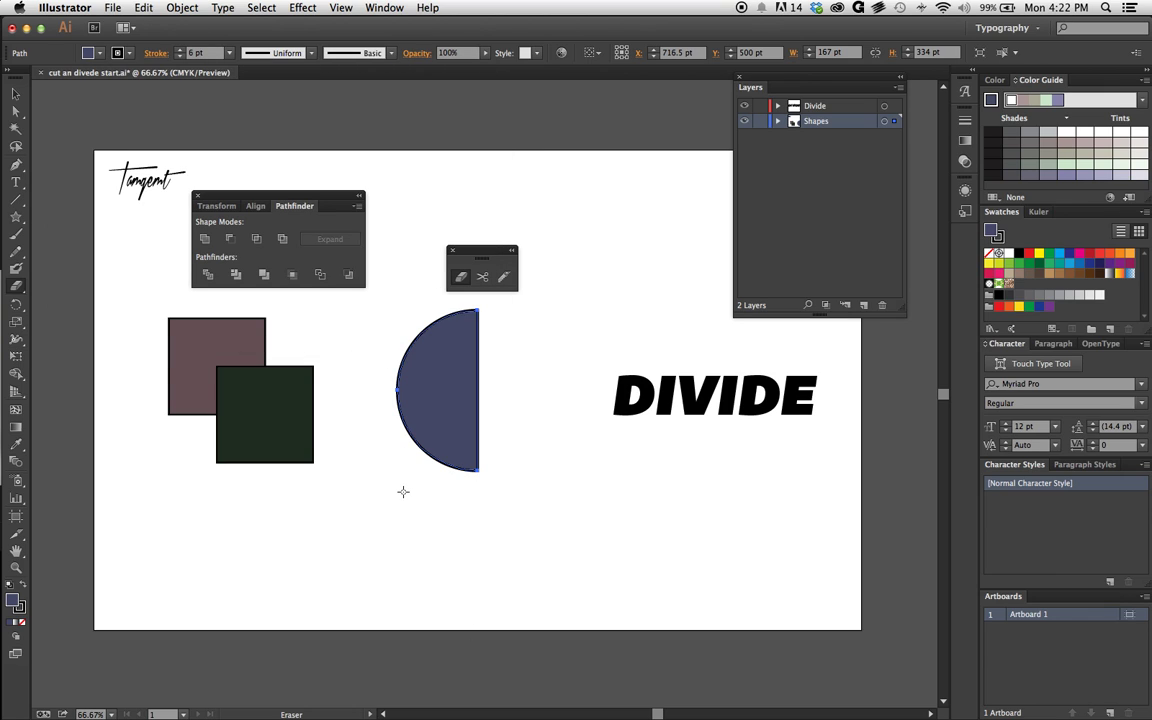
left_click_drag(420, 443, 435, 405)
left_click_drag(410, 347, 427, 360)
left_click_drag(447, 318, 468, 362)
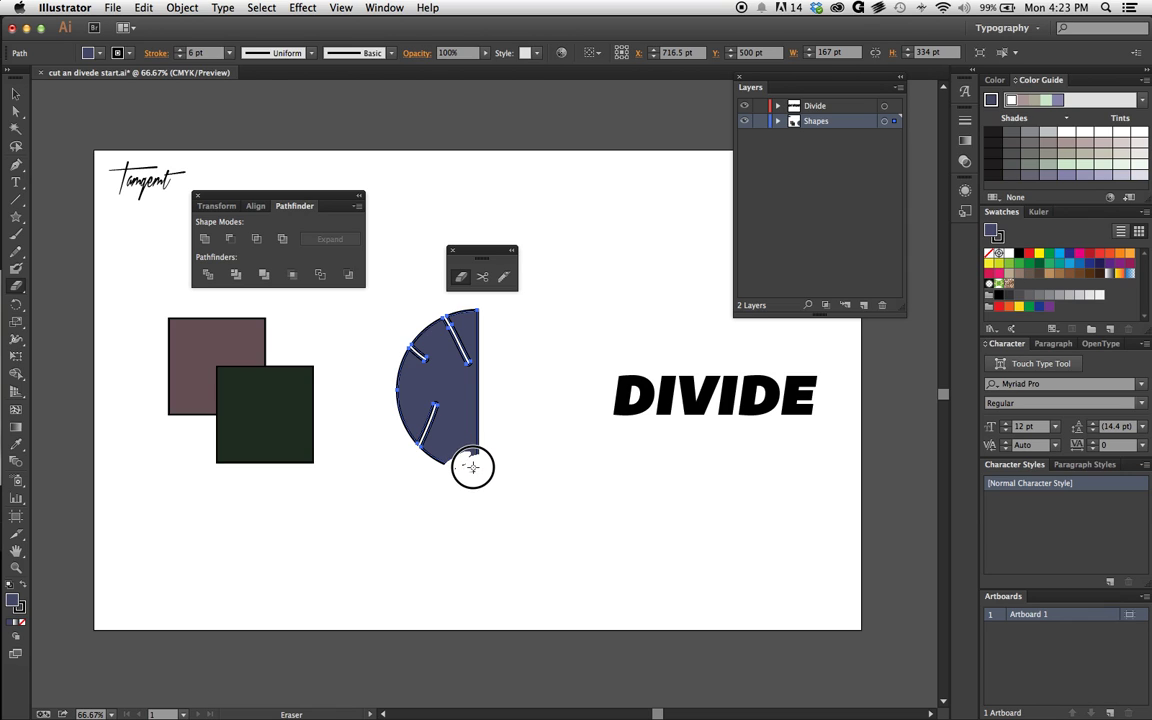
mouse_move(472, 467)
left_mouse_down()
mouse_move(458, 465)
mouse_move(494, 474)
left_mouse_up()
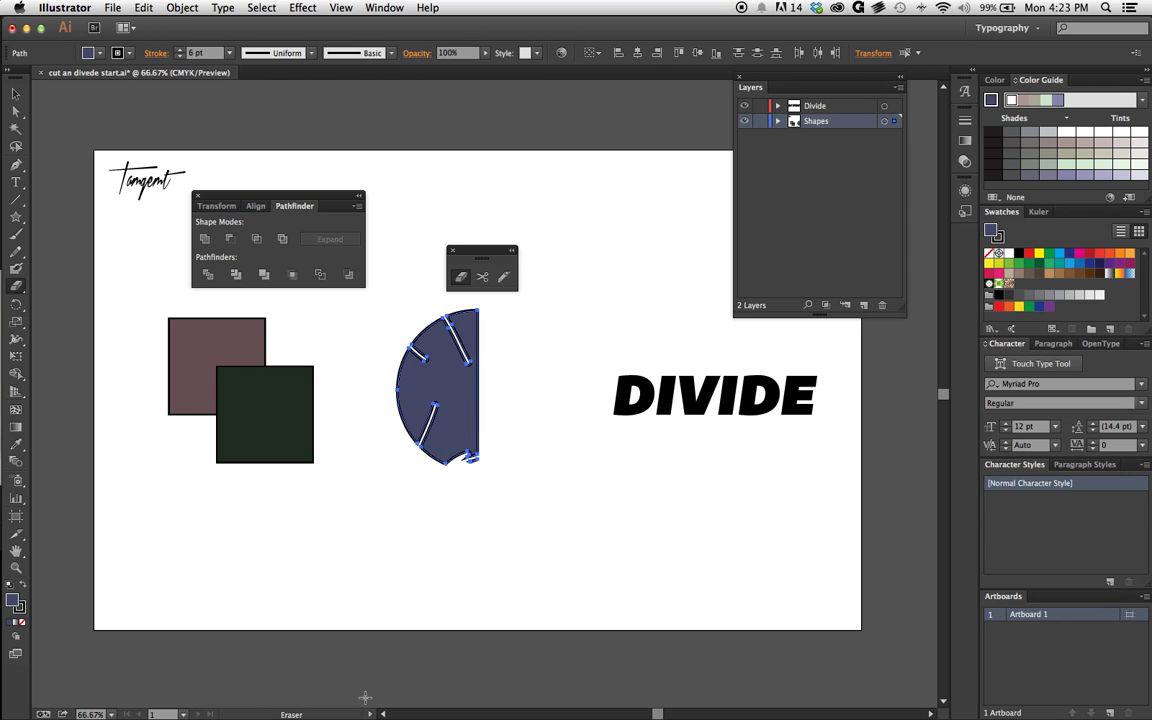
key("ctrl+z")
key("ctrl+z")
key("ctrl+z")
key("ctrl+z")
key("ctrl+z")
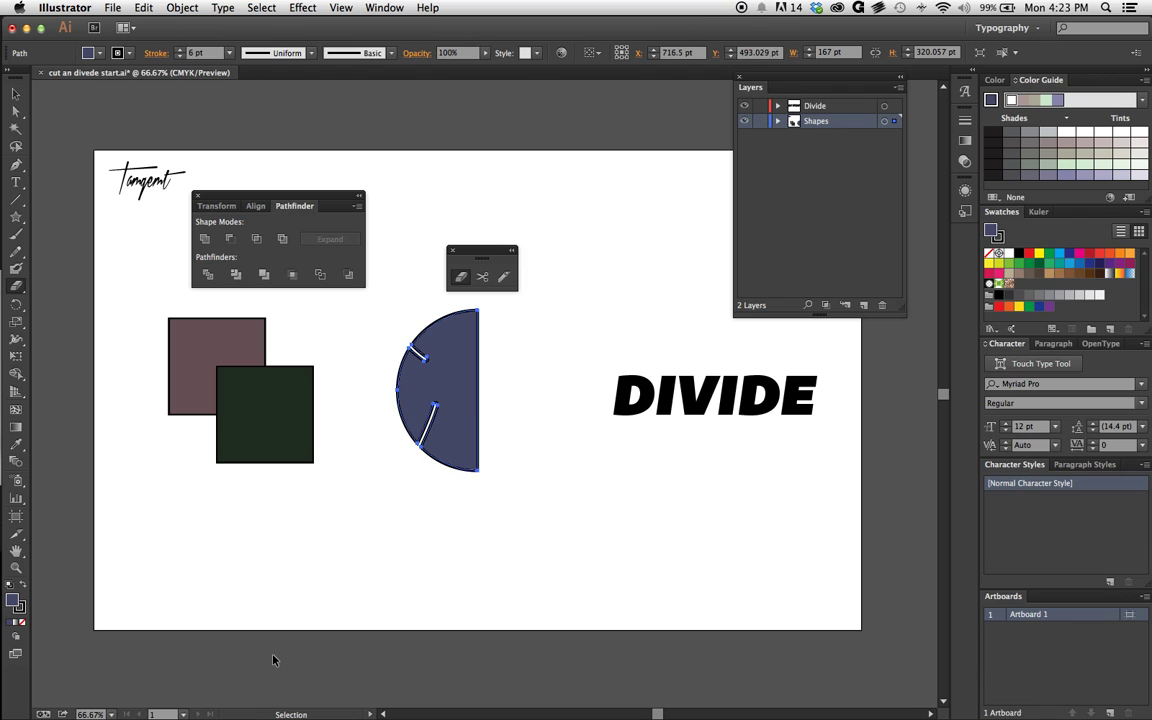
left_click(504, 278)
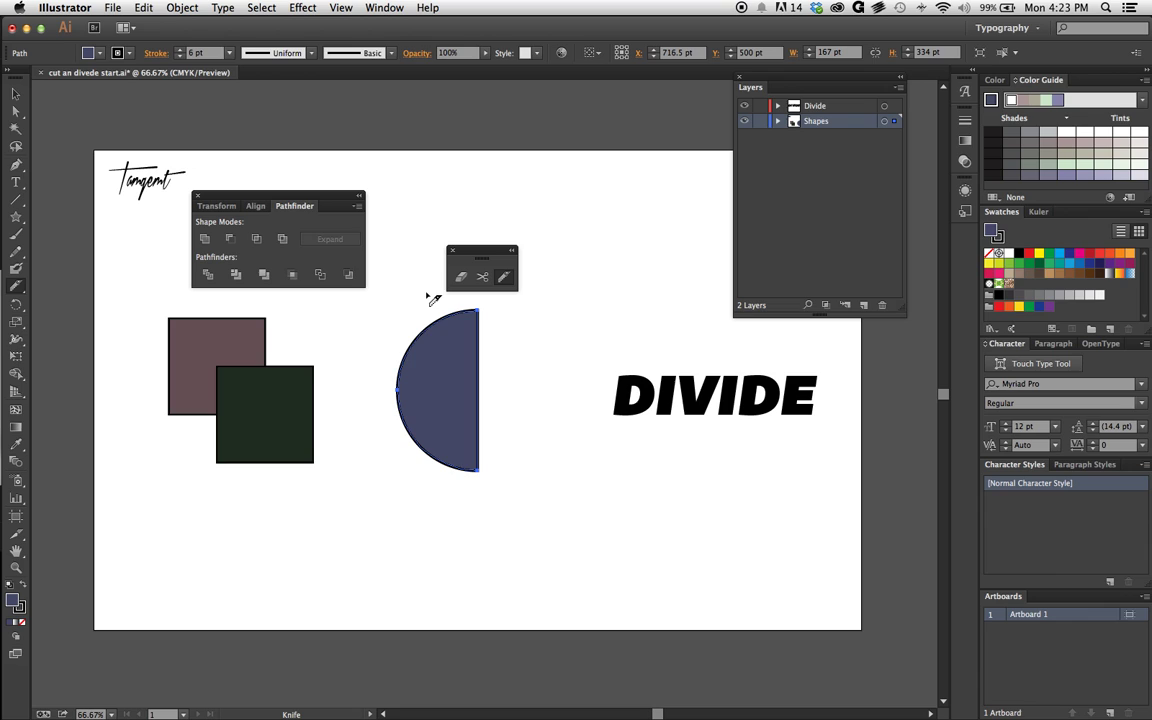
left_click_drag(424, 291, 556, 530)
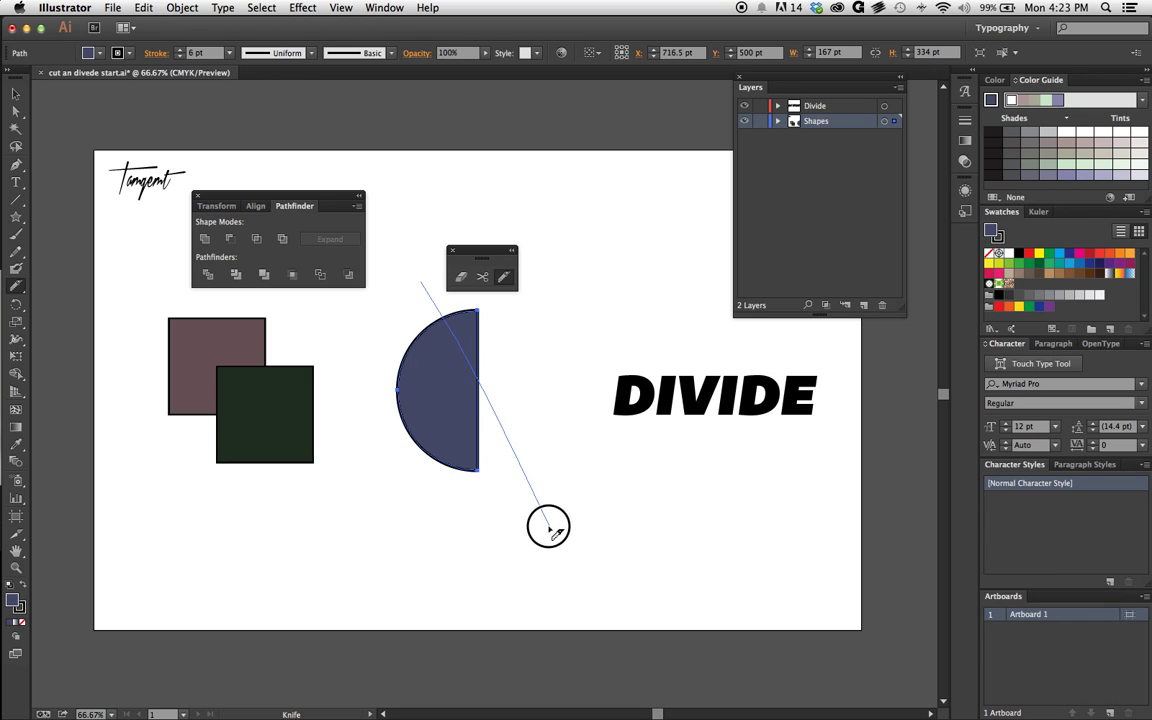
left_click_drag(397, 300, 516, 610)
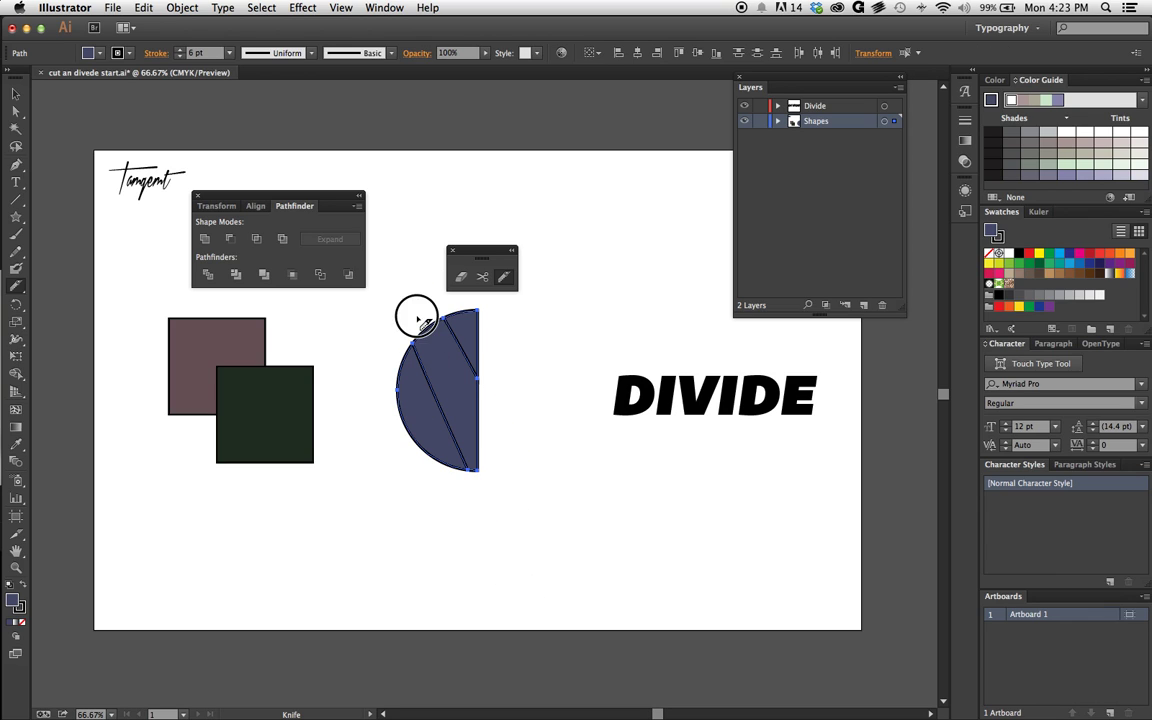
left_click_drag(414, 306, 537, 535)
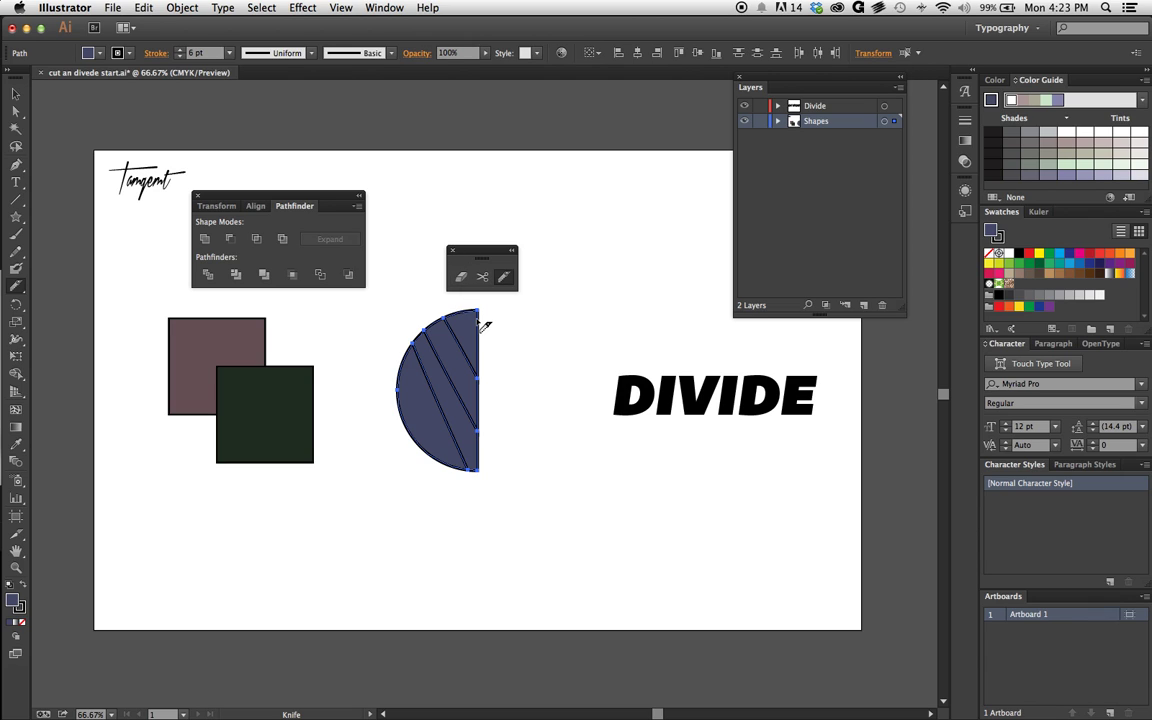
key("a")
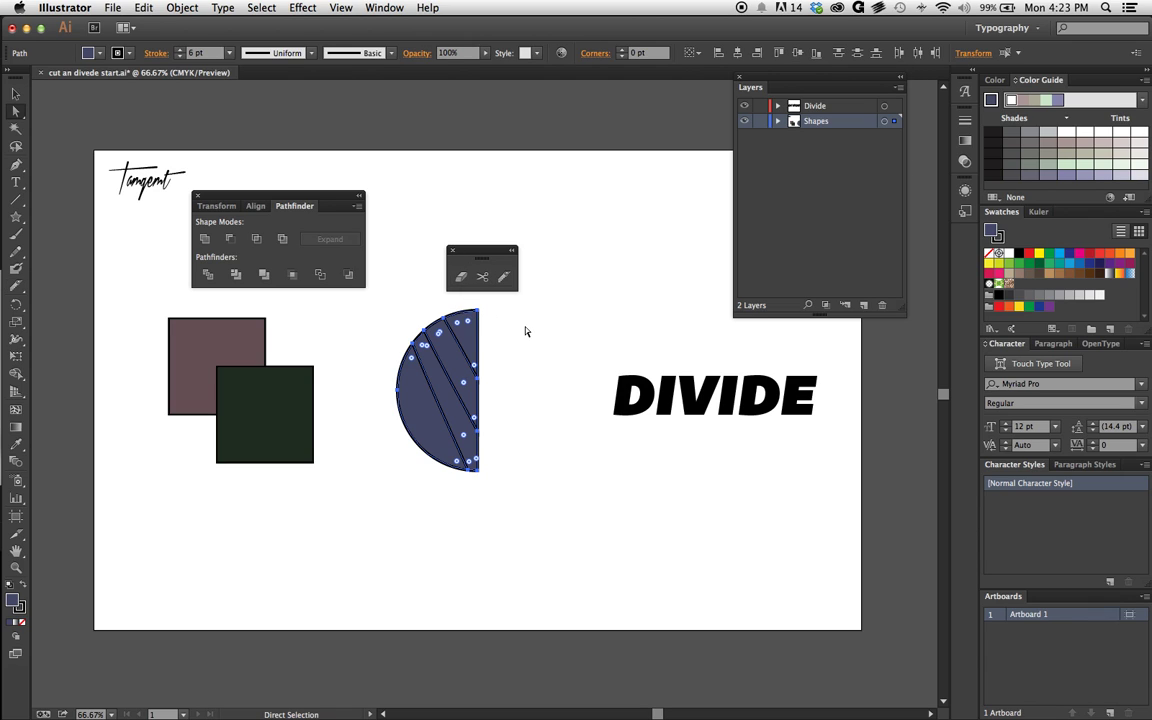
left_click(465, 333)
left_click_drag(467, 336, 544, 328)
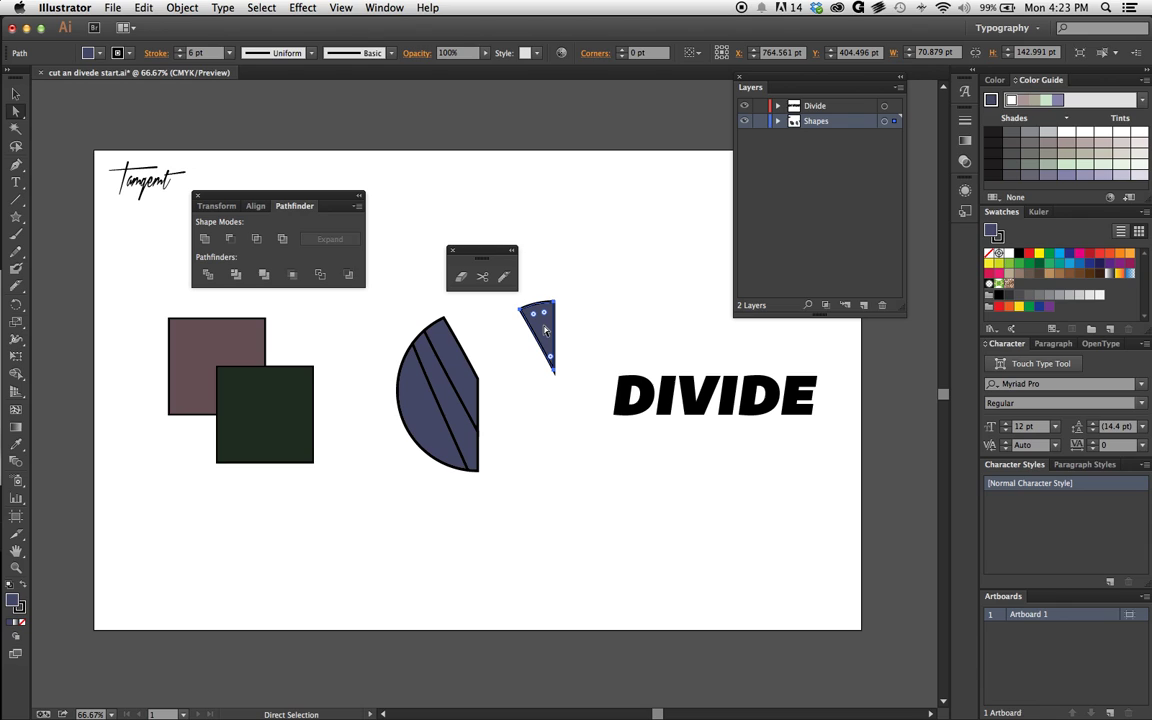
key("super+z")
key("super+z")
key("super+z")
key("super+z")
key("super+z")
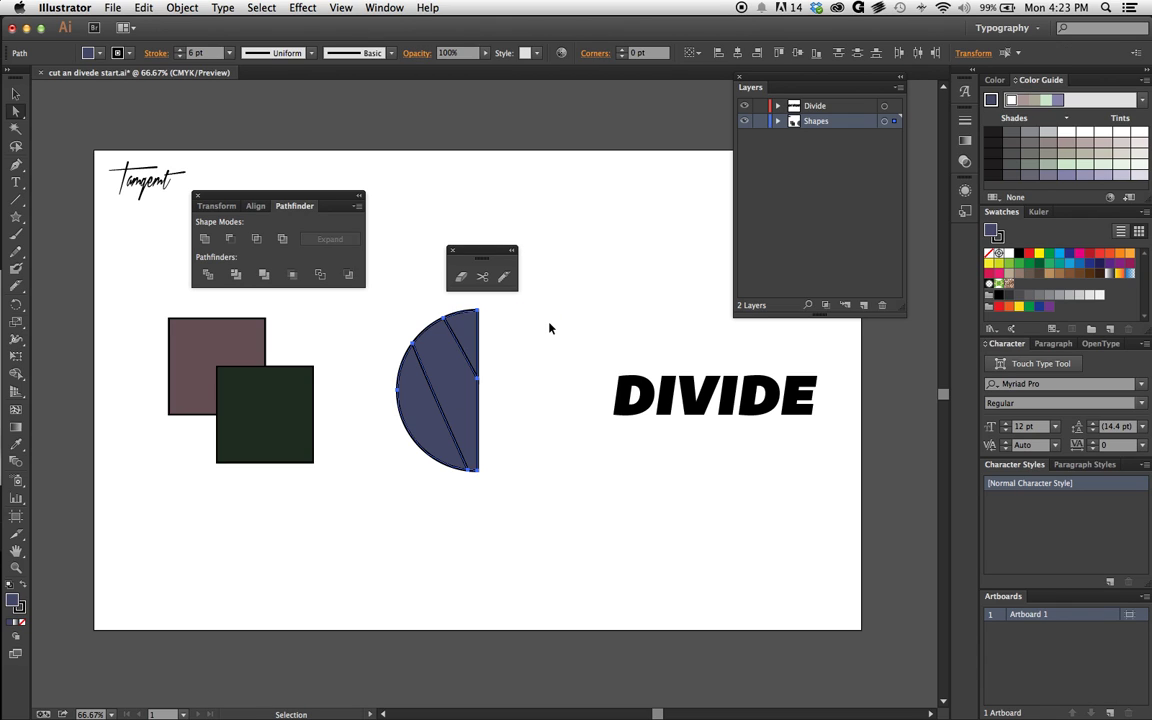
- Restore the semicircle, then slice it with five parallel diagonal Knife cuts across its height
key("a")
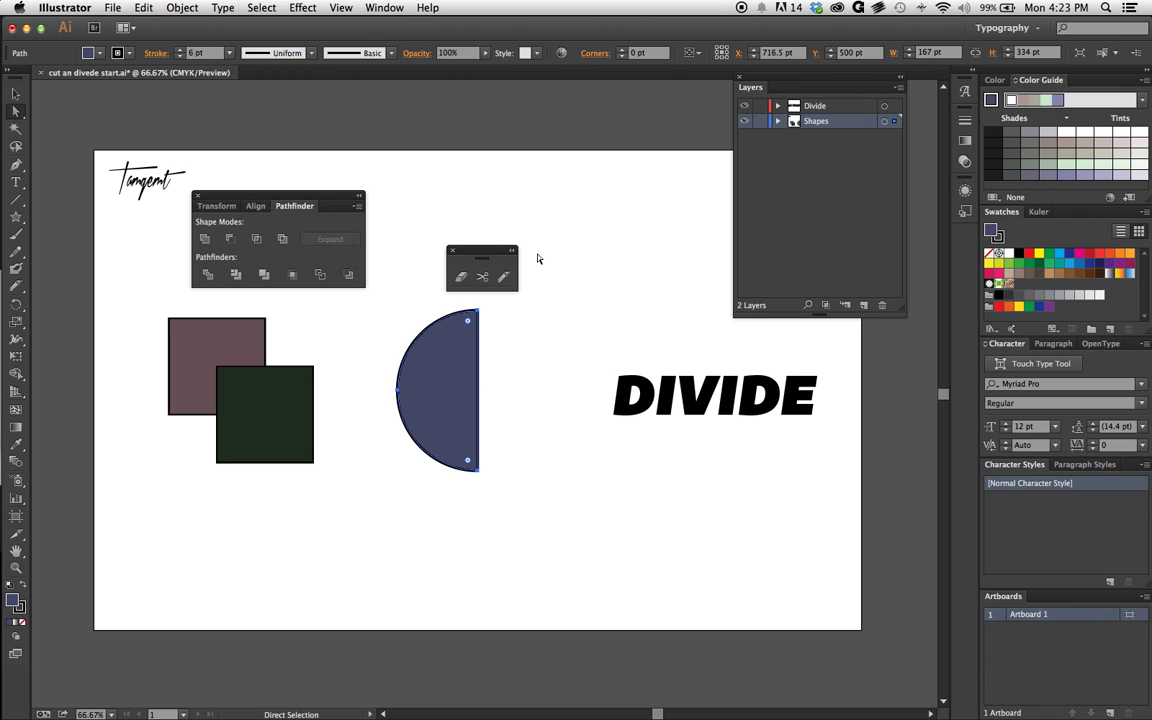
left_click_drag(492, 254, 481, 200)
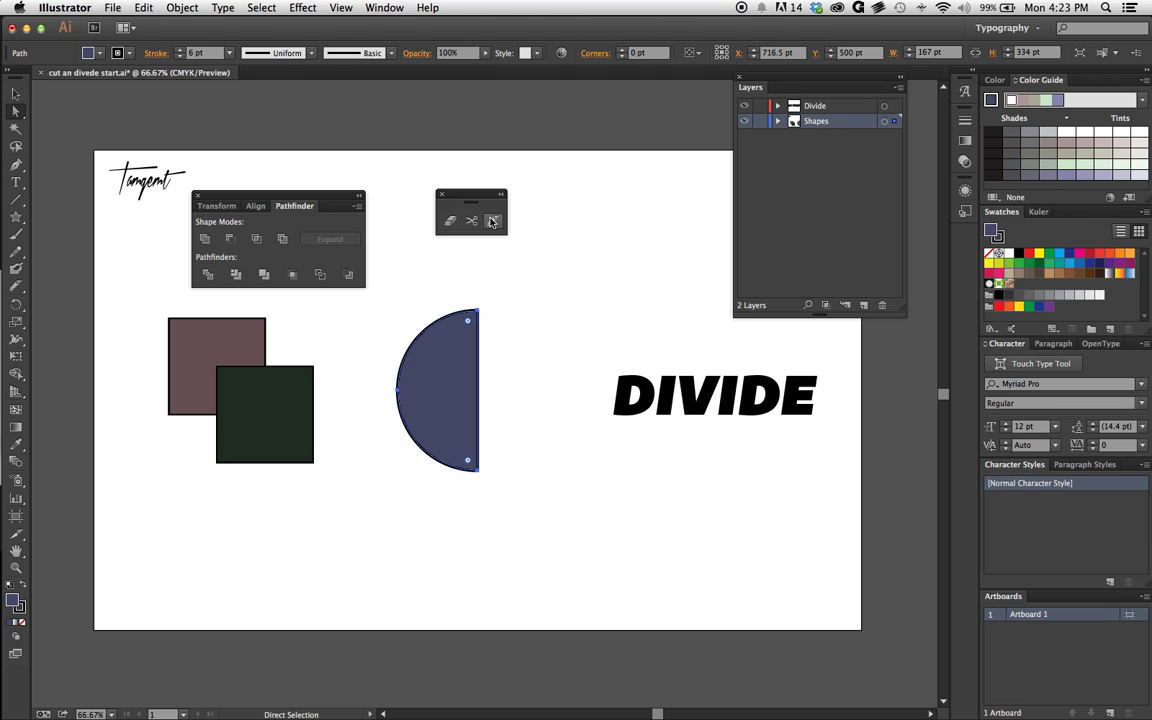
left_click(493, 221)
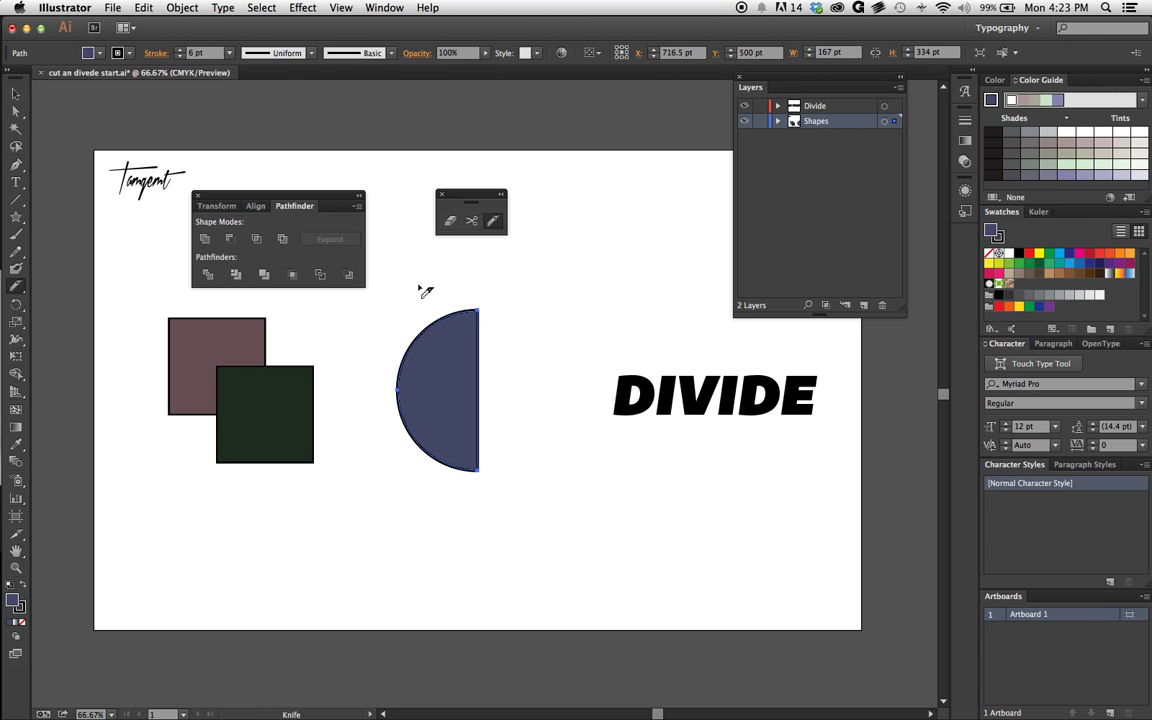
mouse_move(418, 284)
left_mouse_down()
mouse_move(548, 270)
mouse_move(550, 386)
mouse_move(391, 468)
mouse_move(301, 386)
mouse_move(488, 381)
mouse_move(524, 297)
mouse_move(535, 463)
mouse_move(470, 409)
left_mouse_up()
left_click_drag(393, 287, 520, 468)
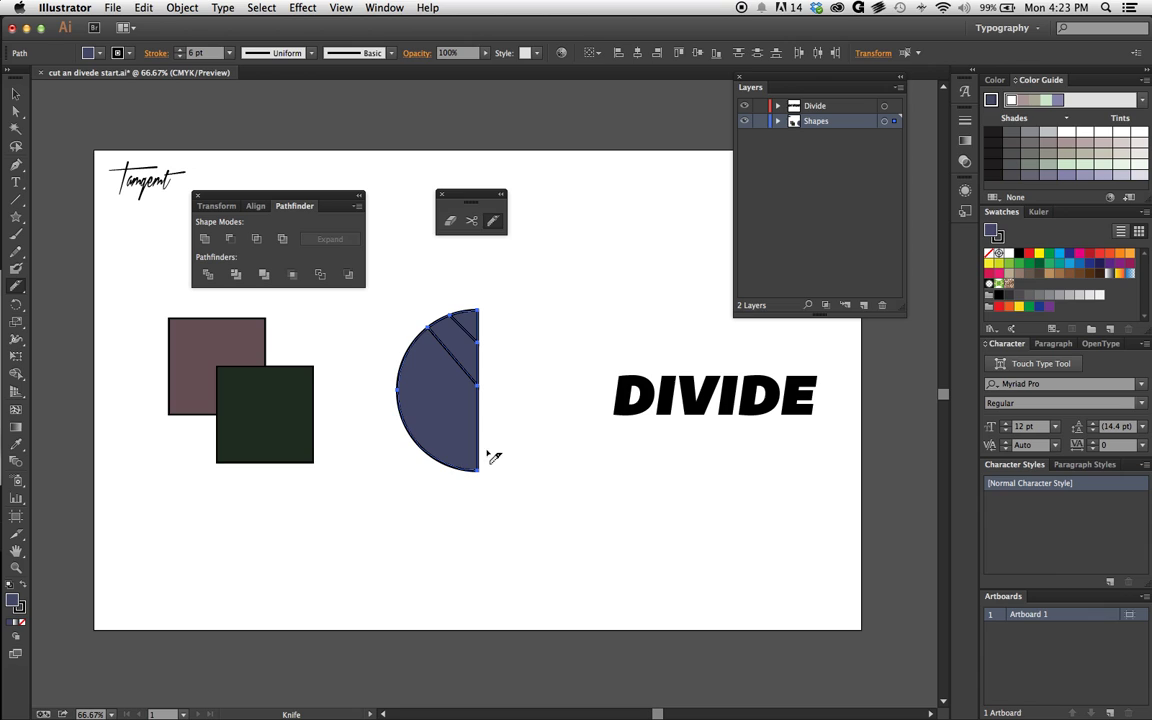
left_click_drag(358, 282, 505, 470)
left_click_drag(378, 338, 505, 492)
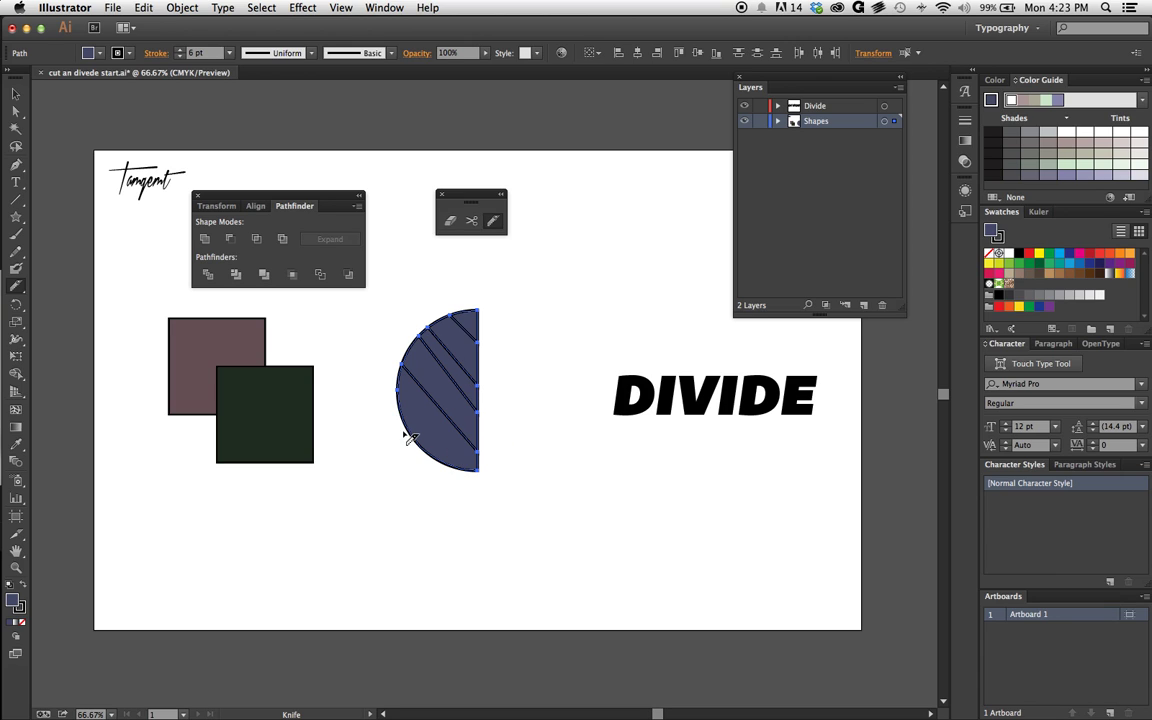
left_click_drag(358, 378, 476, 468)
- Select the DIVIDE text and convert it to outlines with Type > Create Outlines
key("b")
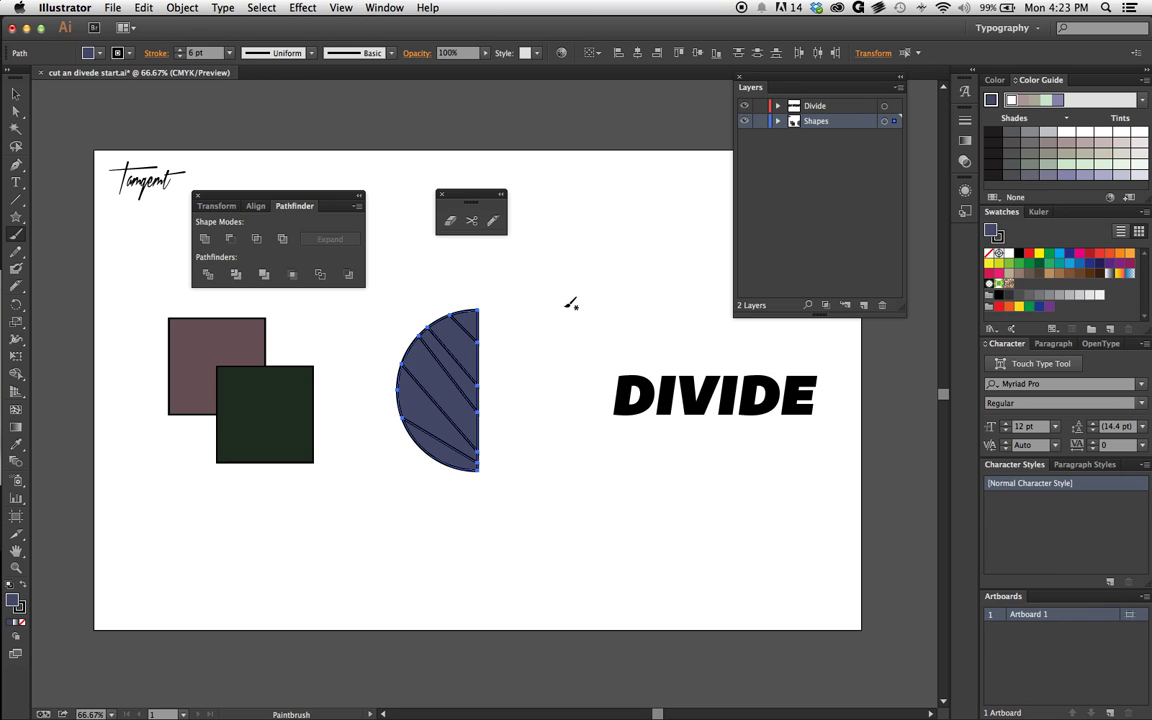
key("v")
left_click_drag(518, 280, 810, 510)
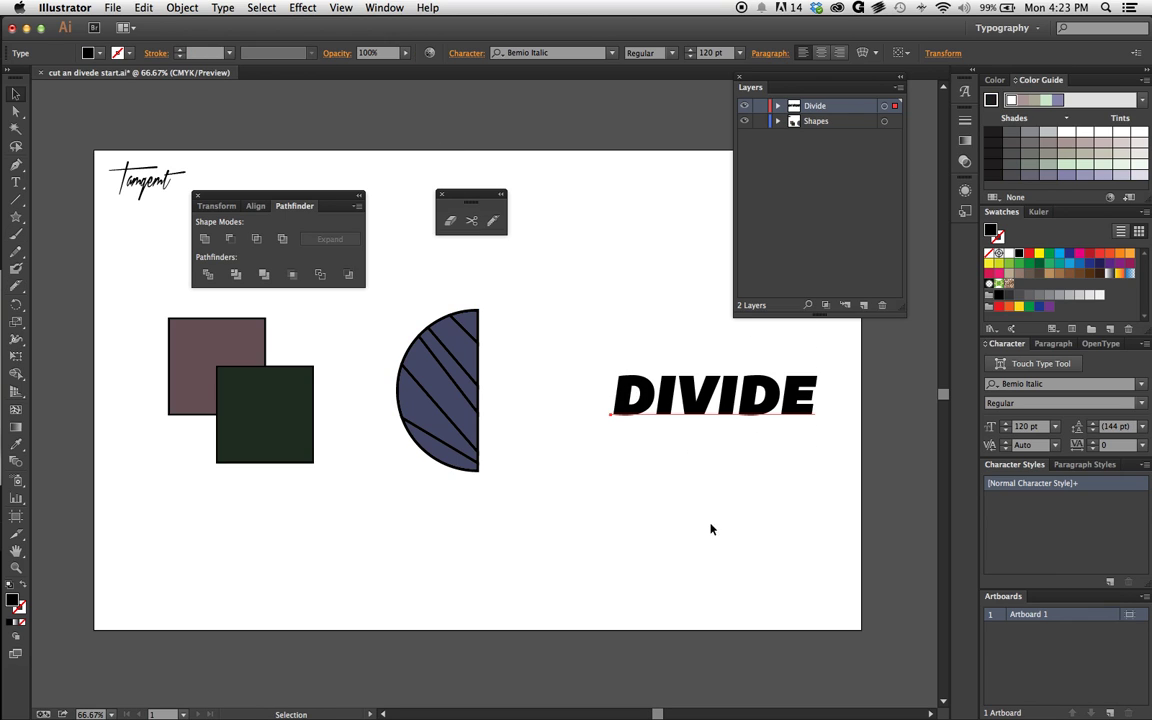
left_click(220, 7)
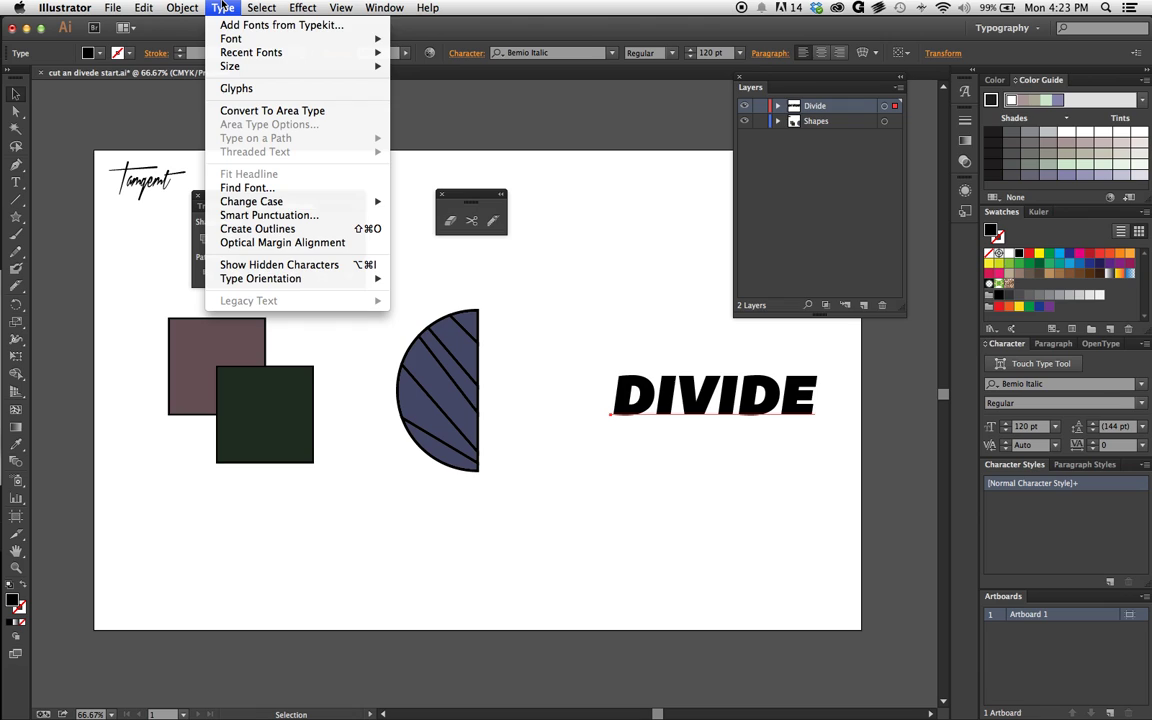
left_click(268, 228)
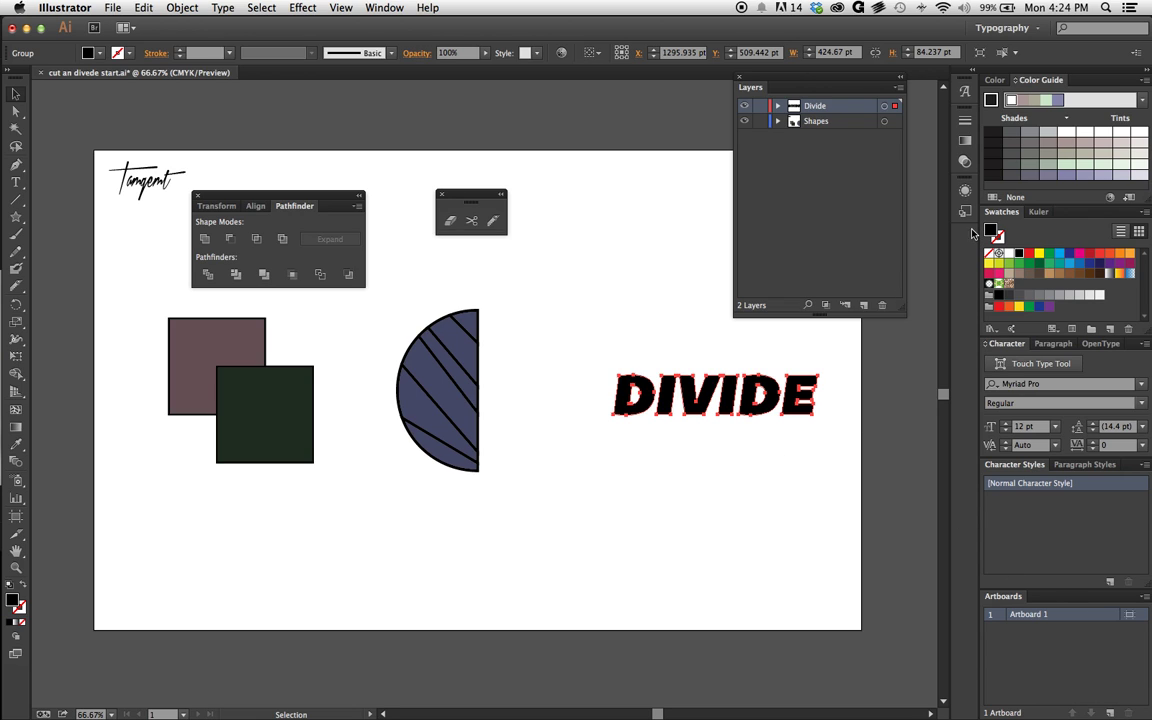
- Reposition the Layers panel, expand the Divide layer, and add a new Layer 3
left_click_drag(806, 93, 738, 110)
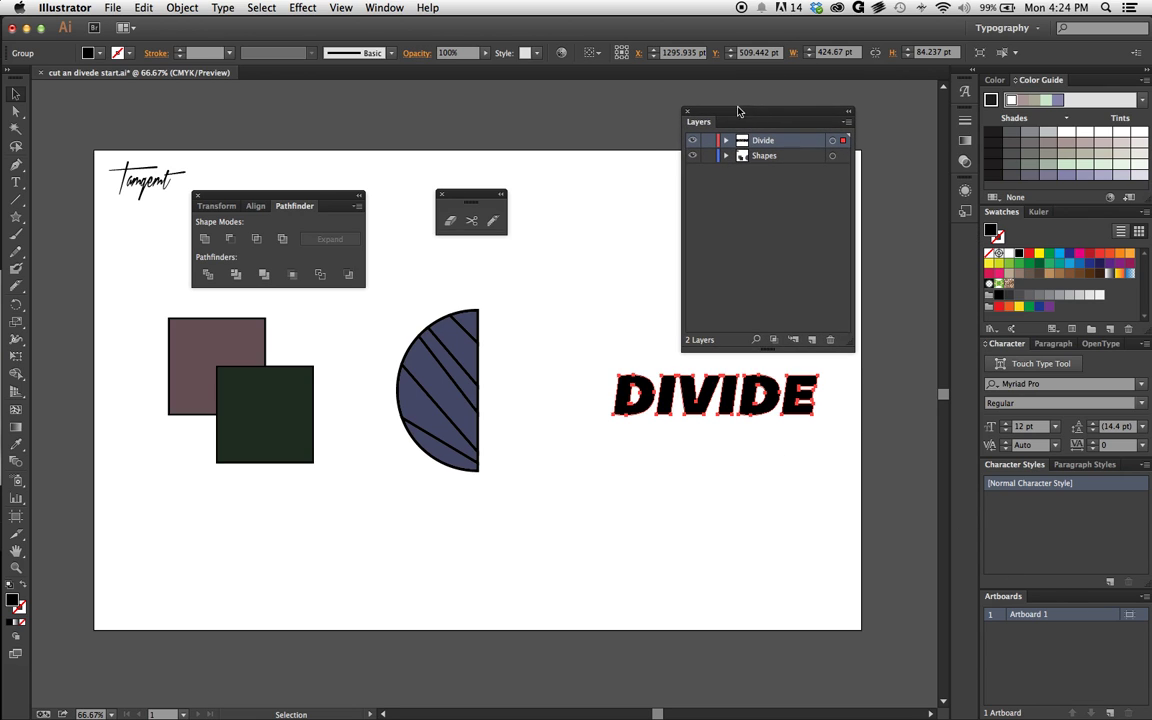
left_click(686, 111)
key("F7")
left_click_drag(740, 108, 762, 103)
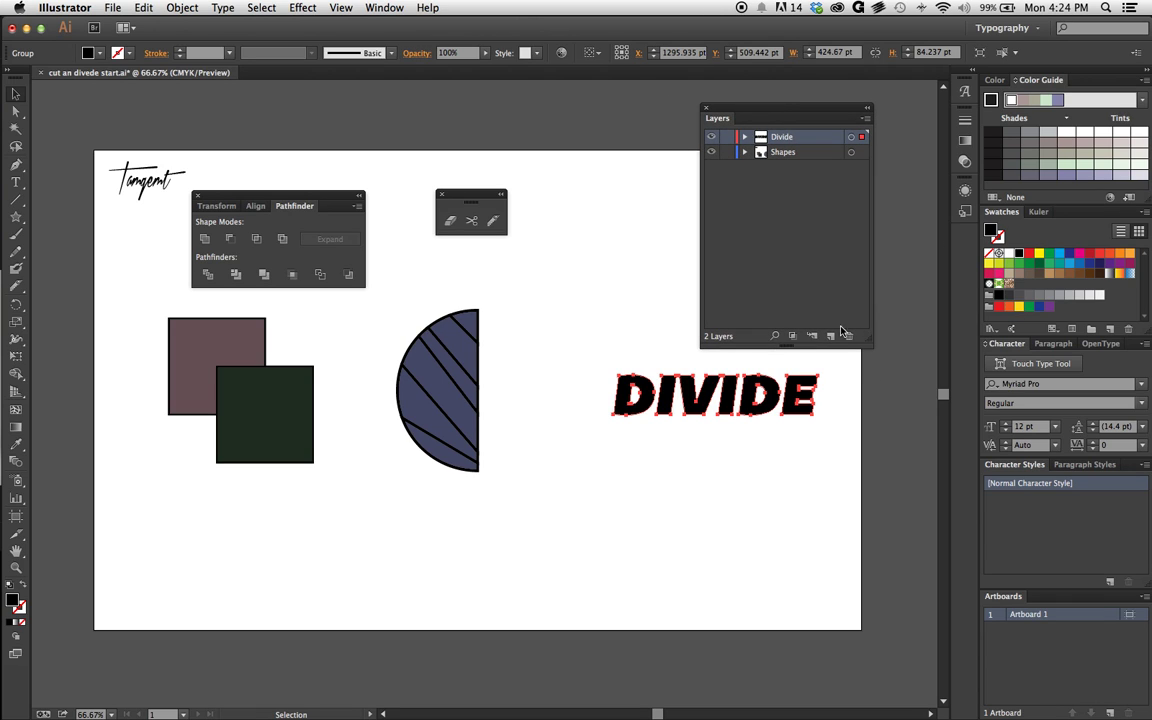
left_click(742, 137)
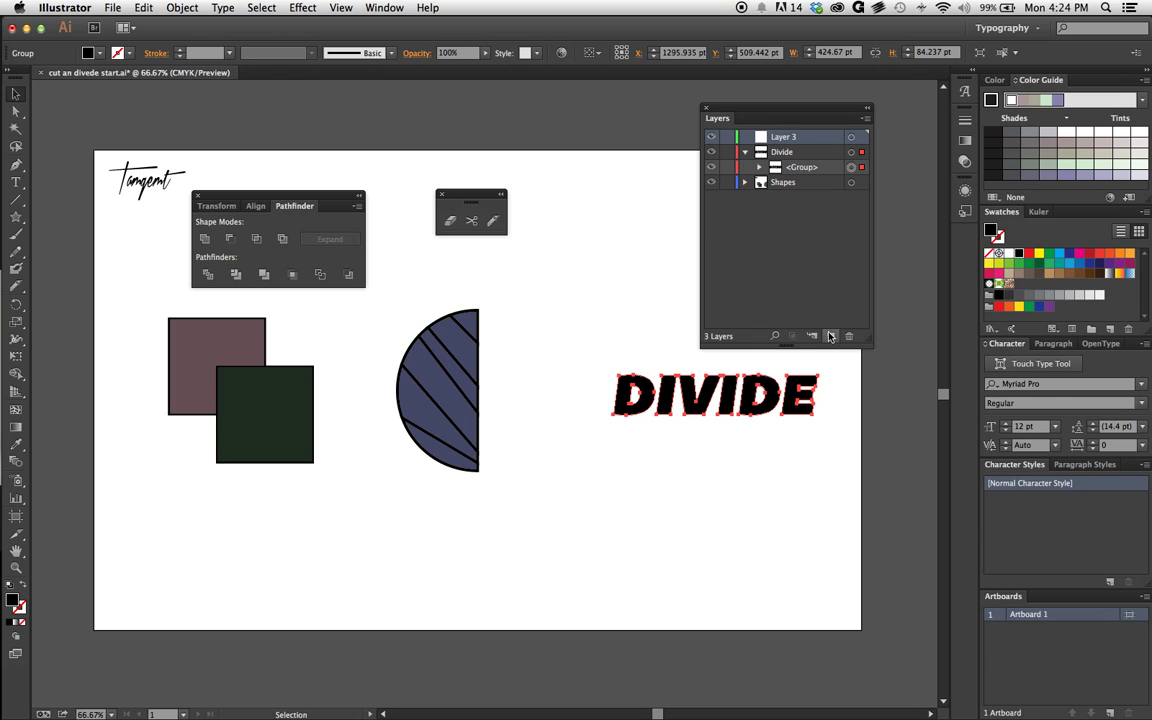
key("super+l")
- Cut horizontally through all the DIVIDE letters with the Knife and select the cut pieces
left_click(492, 220)
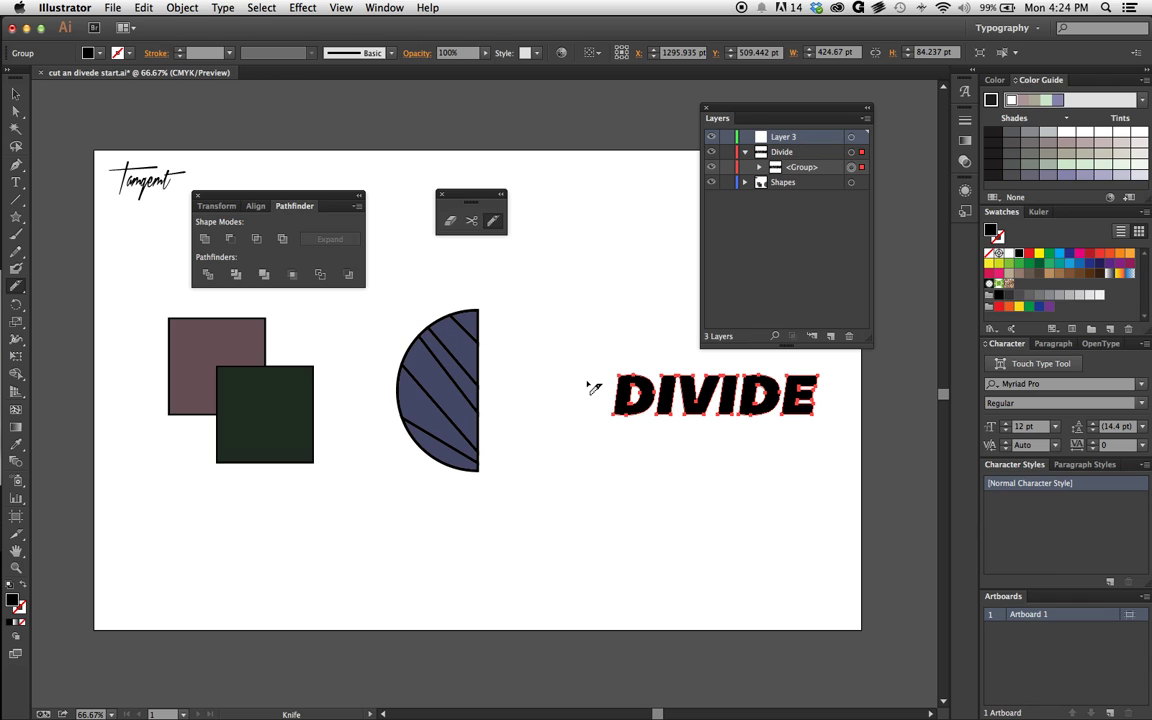
mouse_move(588, 385)
left_mouse_down()
mouse_move(830, 414)
mouse_move(830, 395)
left_mouse_up()
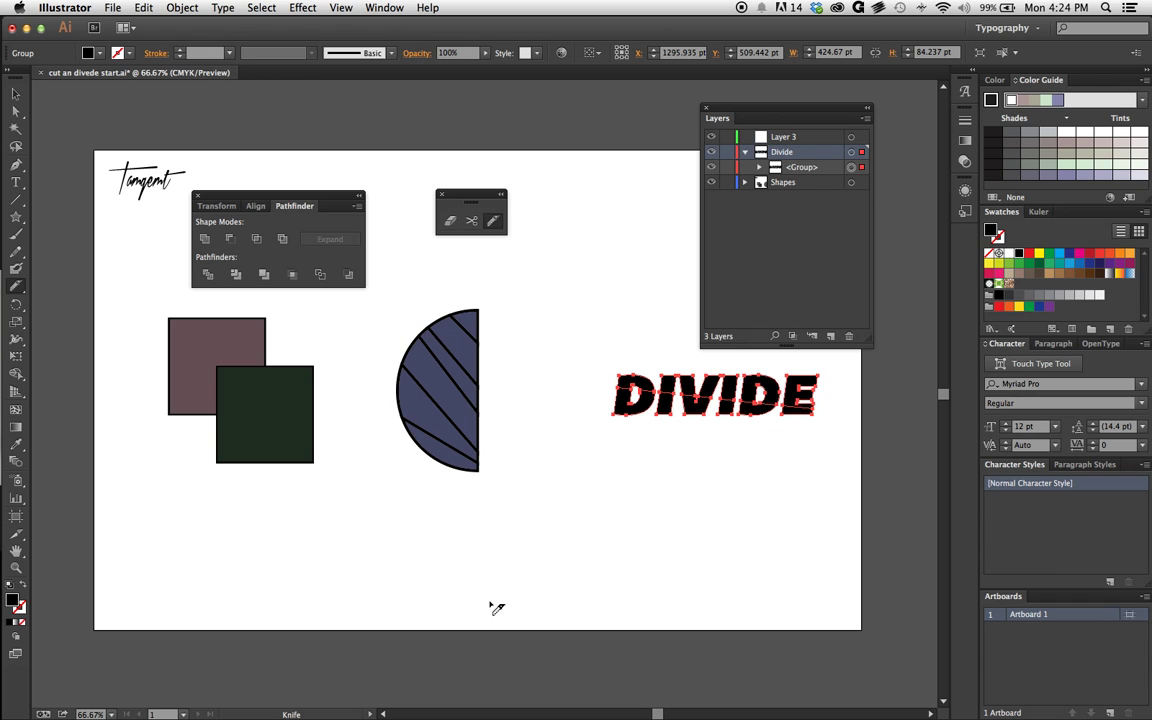
key("a")
left_click_drag(603, 425, 801, 412)
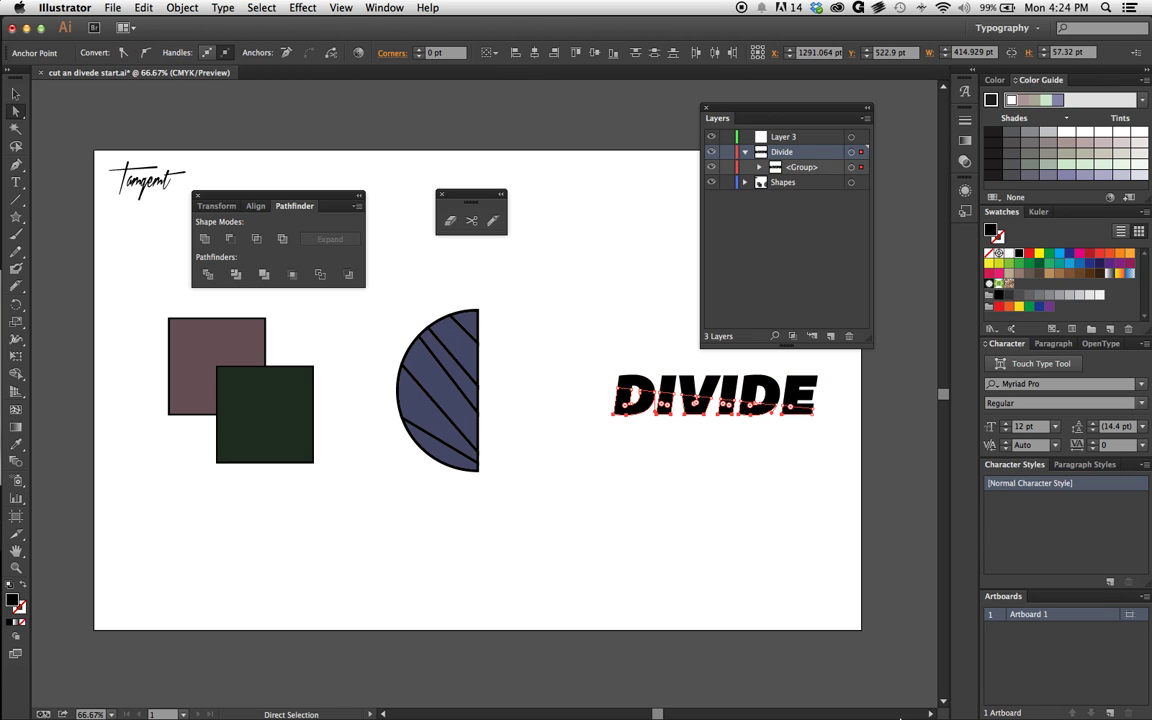
- Select half of the letter-piece paths in the Layers panel and move them into Layer 3
left_click(759, 168)
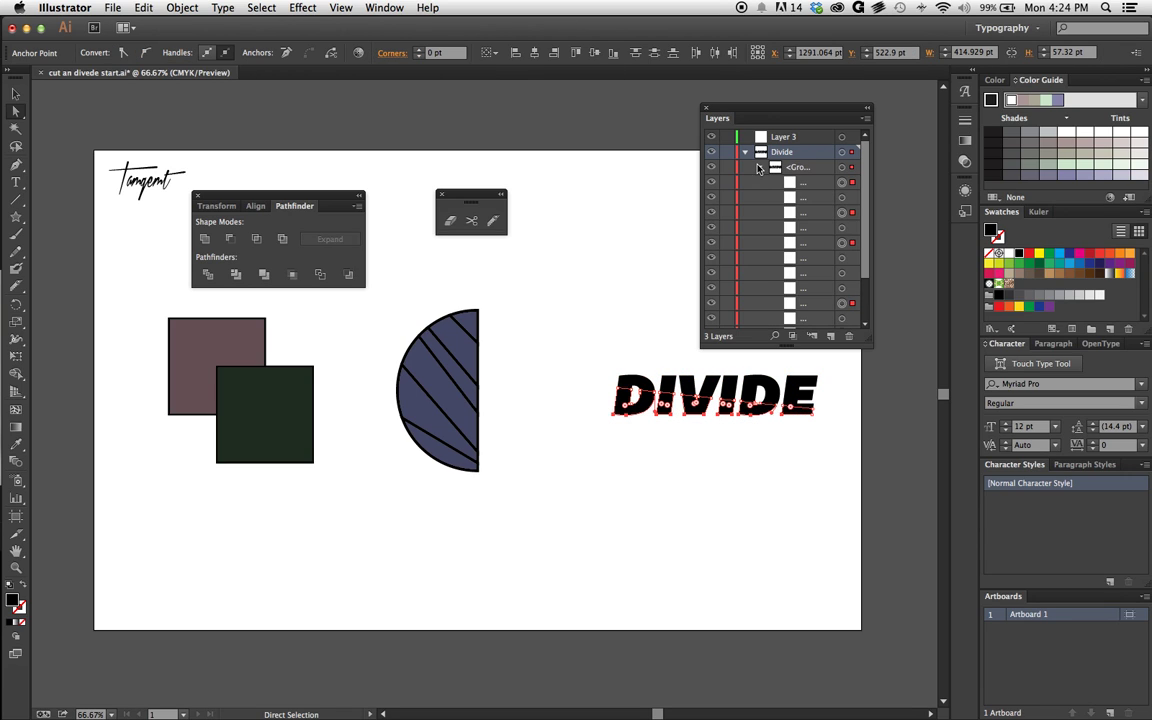
left_click(812, 214, "super")
left_click(818, 245, "super")
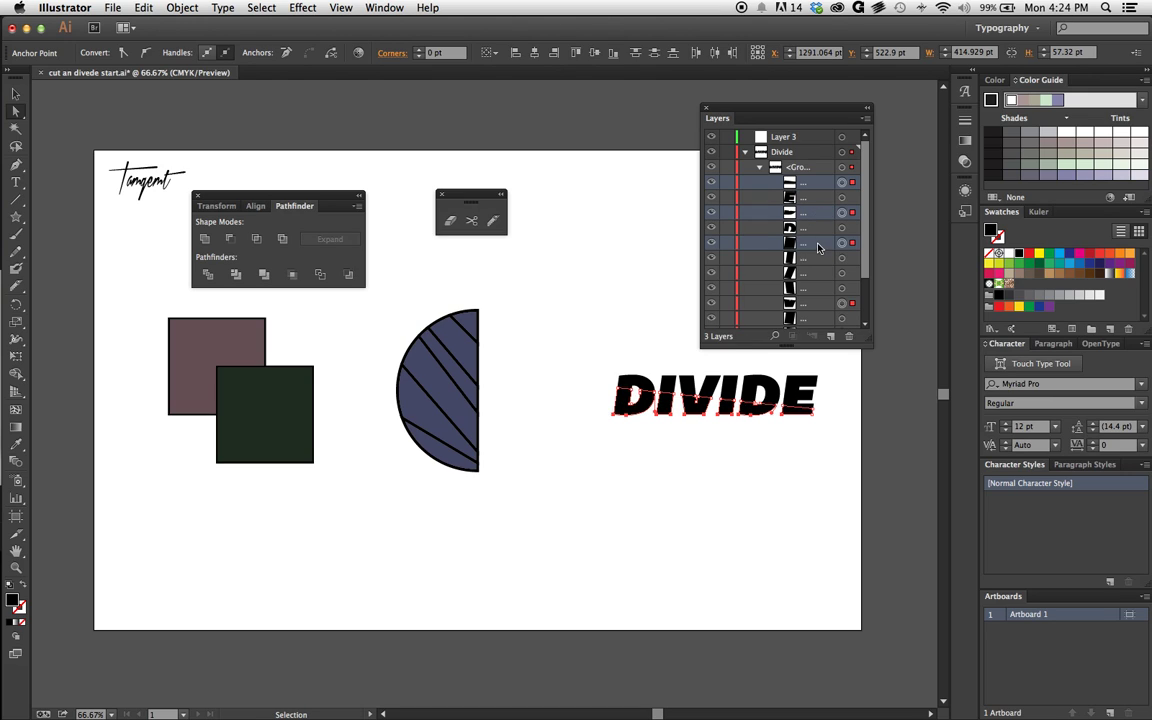
left_click(811, 308, "super")
scroll(811, 300, "down", 2)
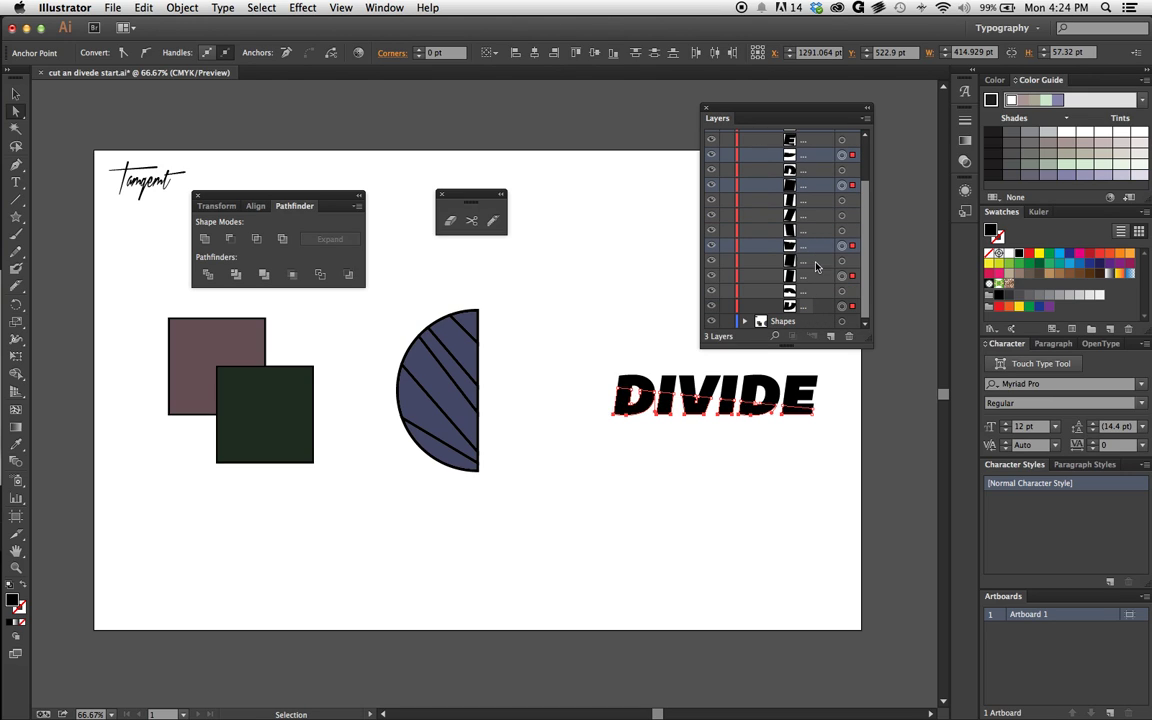
left_click(812, 278, "super")
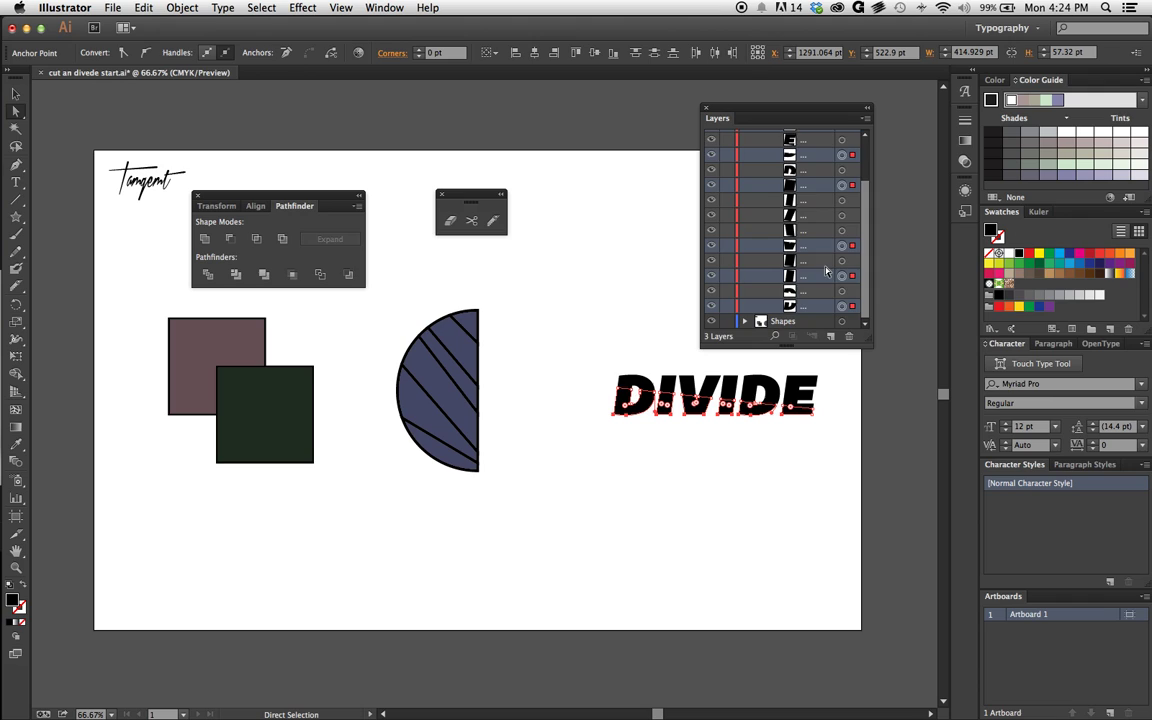
scroll(818, 274, "up", 3)
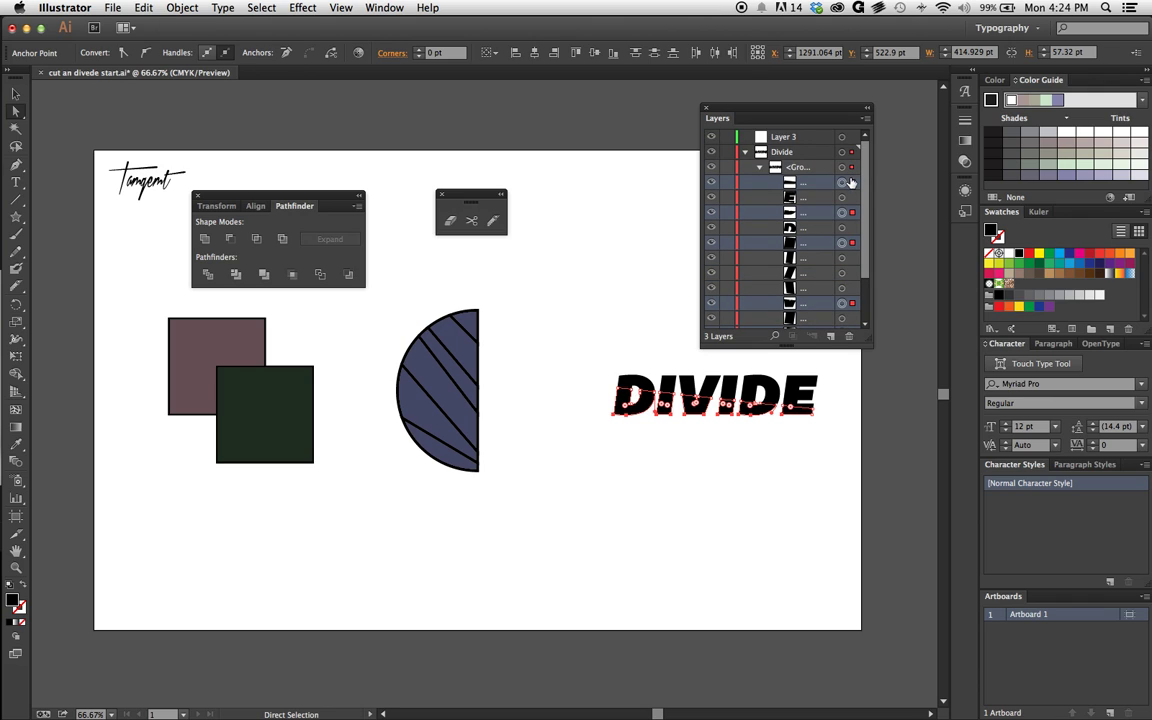
left_click_drag(815, 195, 787, 138)
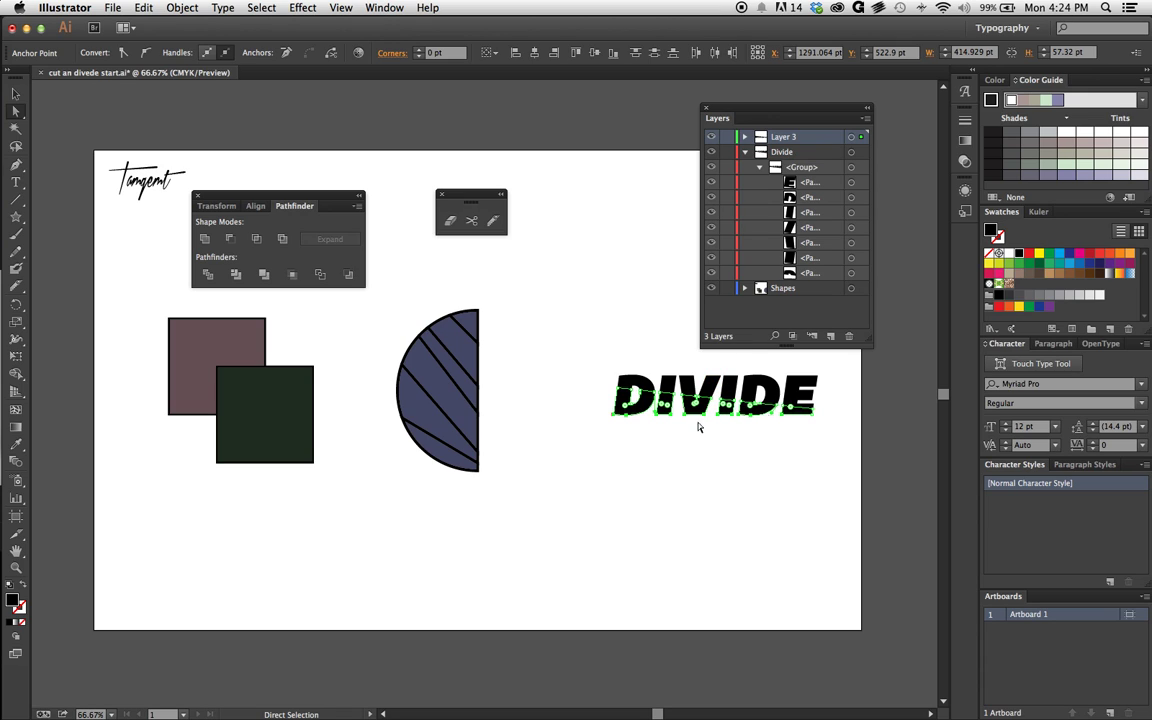
- Select the Layer 3 pieces and the DIVIDE pieces, then deselect to view the offset split
left_click(851, 138)
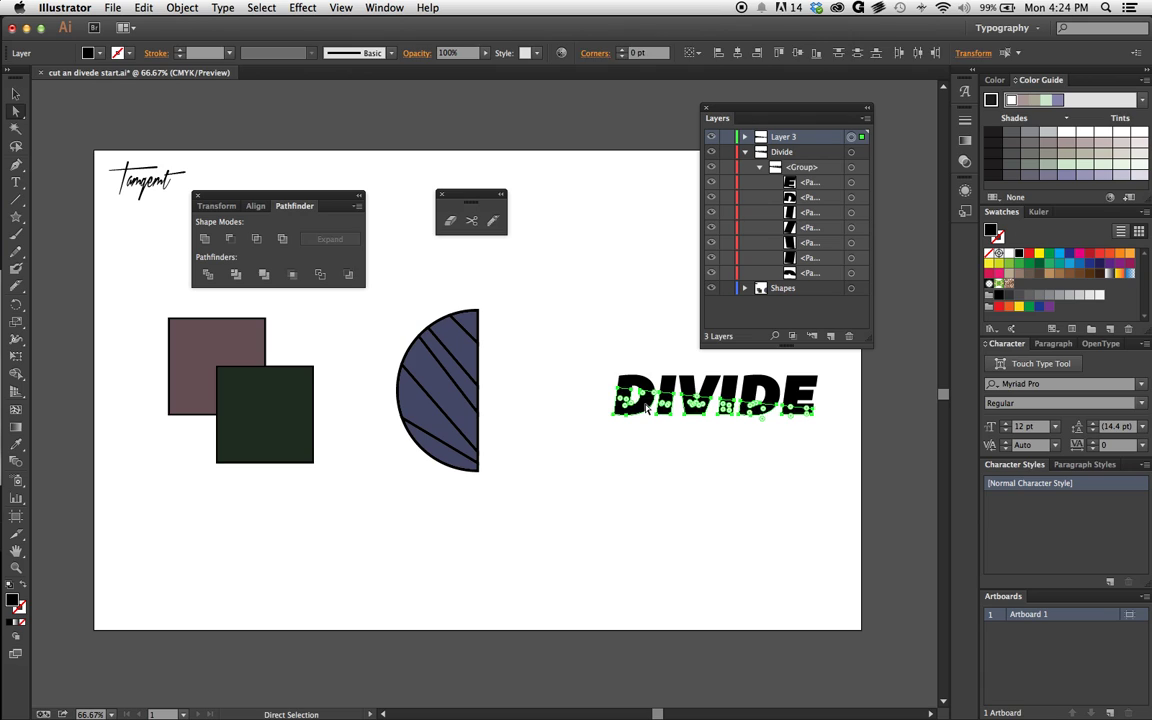
key("v")
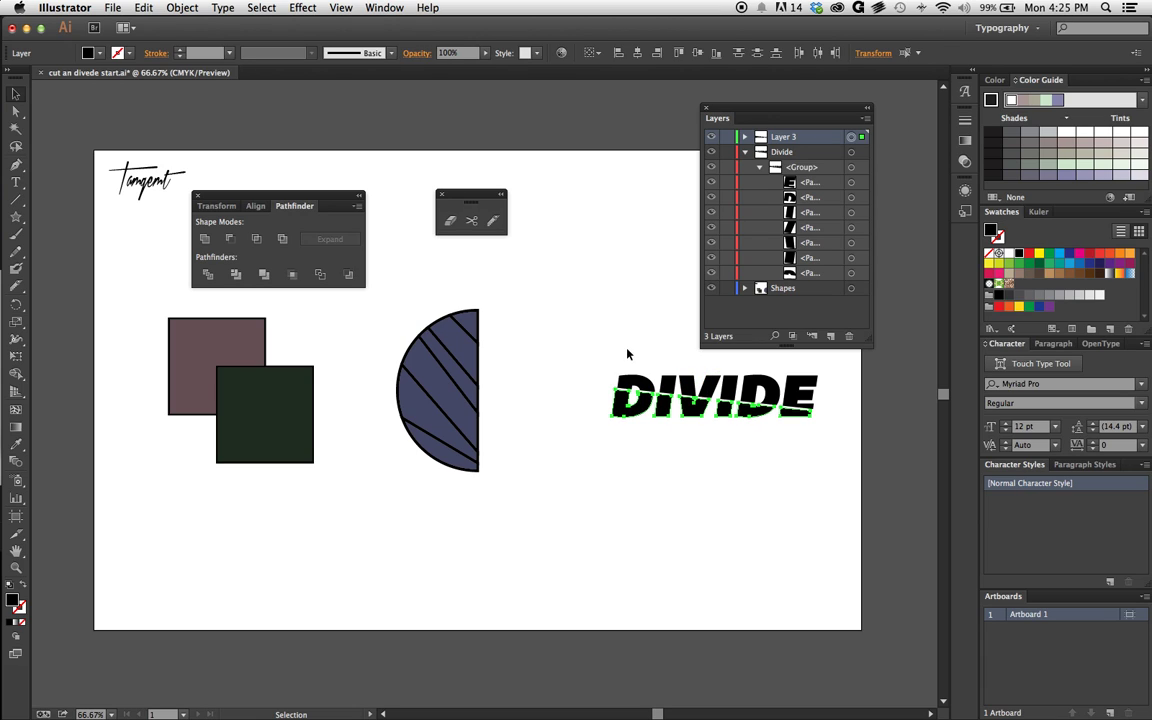
left_click_drag(600, 353, 800, 510)
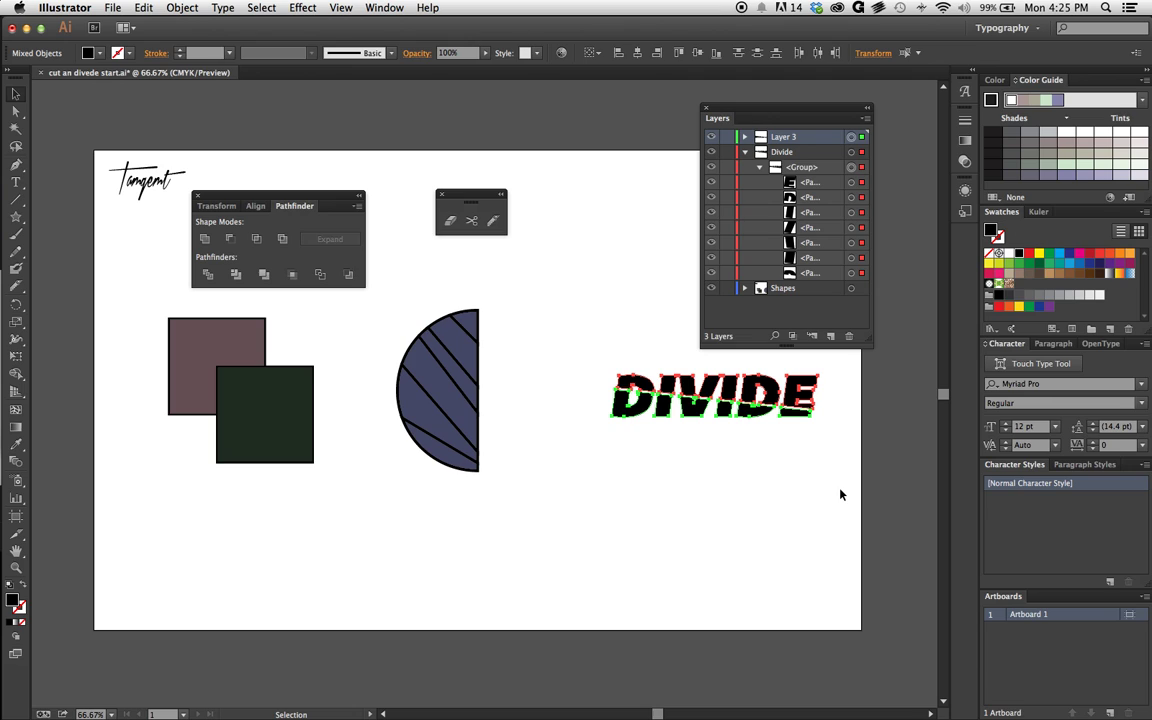
left_click(762, 479)
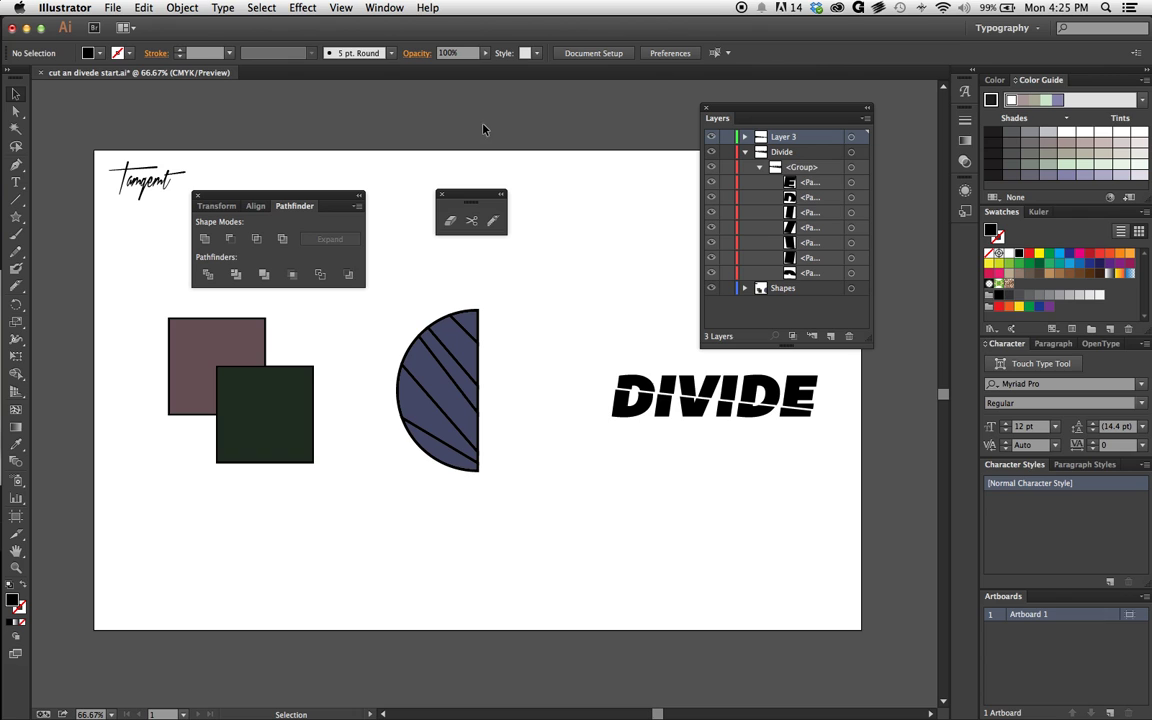
left_click_drag(806, 112, 861, 92)
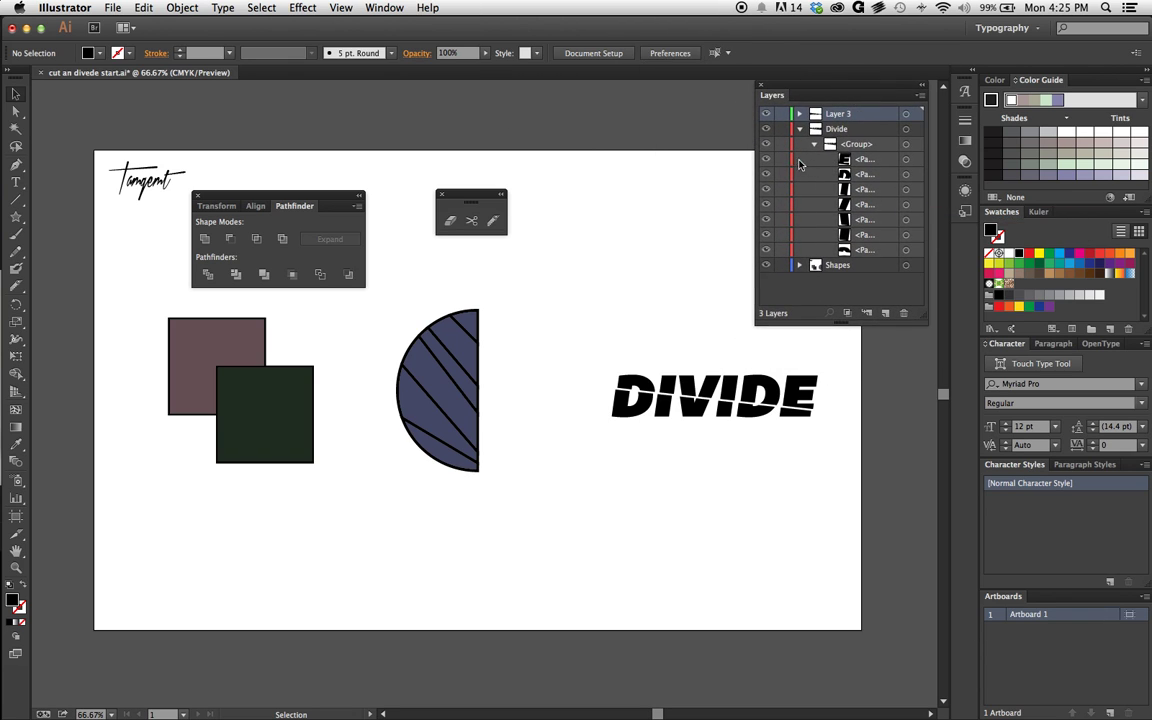